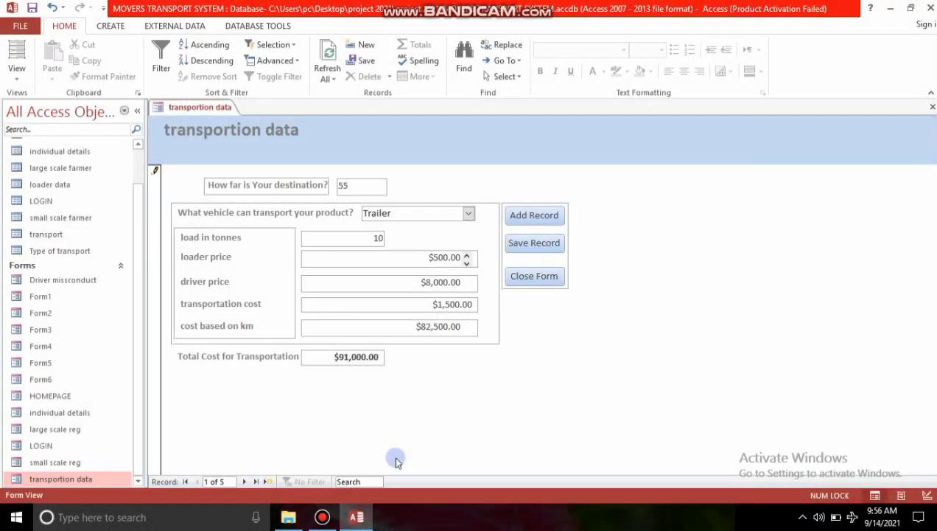
Step: Clear the destination distance on the current record and look over the vehicle list
{"action": "left_click", "coordinate": [358, 183]}
{"action": "key", "text": "BackSpace"}
{"action": "key", "text": "BackSpace"}
{"action": "left_click", "coordinate": [468, 213]}
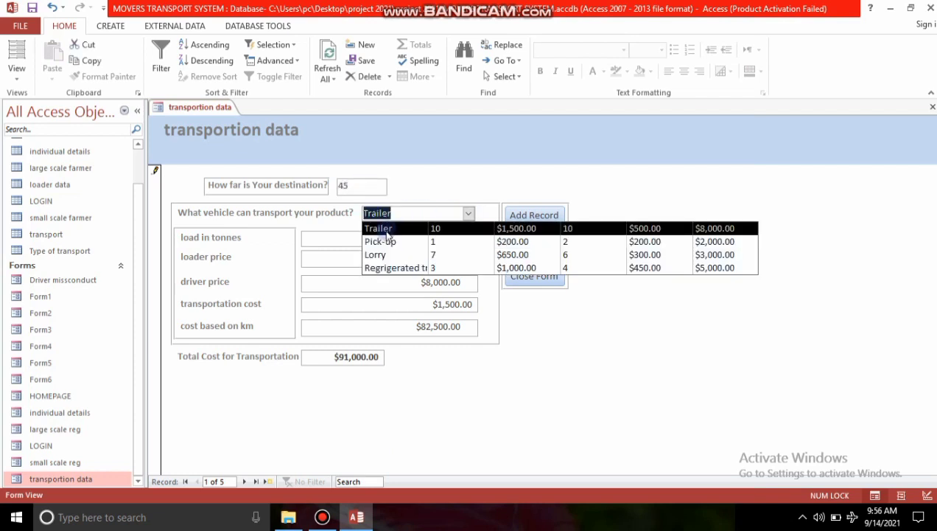
{"action": "left_click", "coordinate": [416, 168]}
Step: Enter a new 45 km trip, choosing Pick-up and then switching the vehicle to Trailer
{"action": "left_click", "coordinate": [363, 44]}
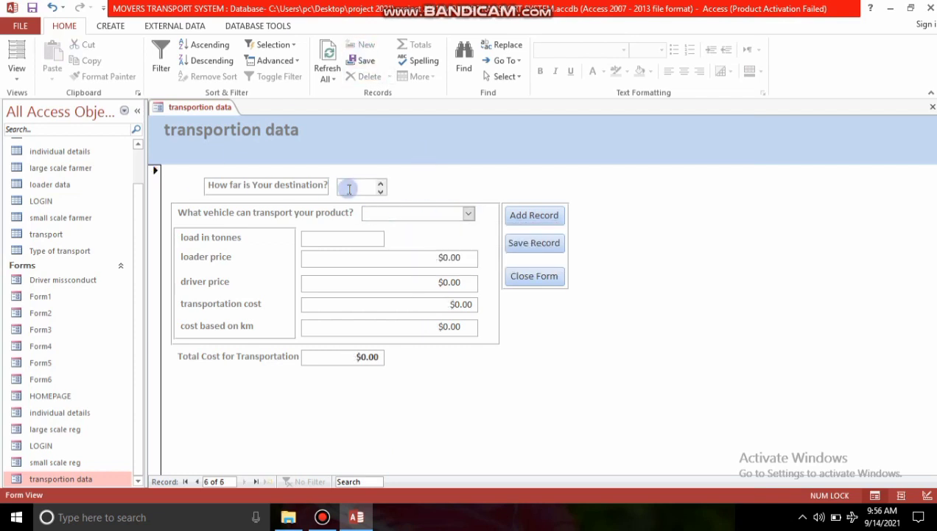
{"action": "type", "text": "45"}
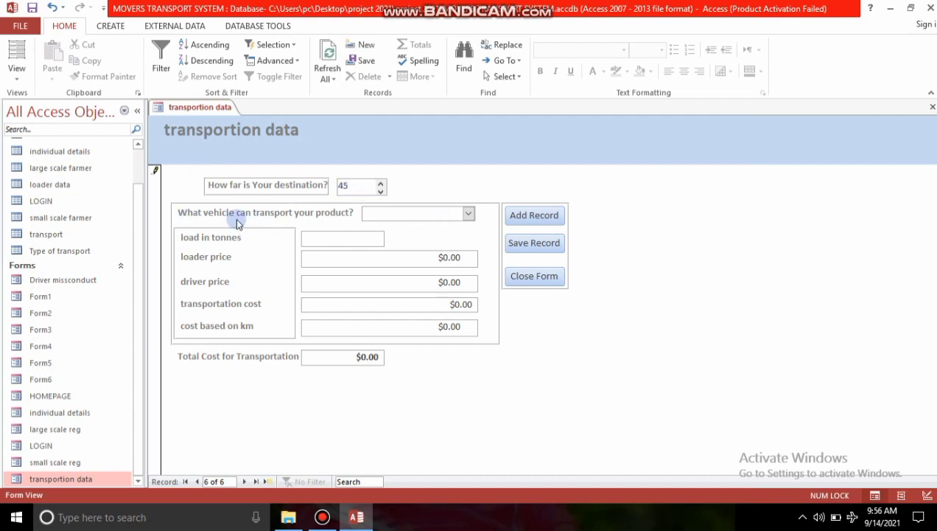
{"action": "left_click", "coordinate": [468, 213]}
{"action": "left_click", "coordinate": [396, 243]}
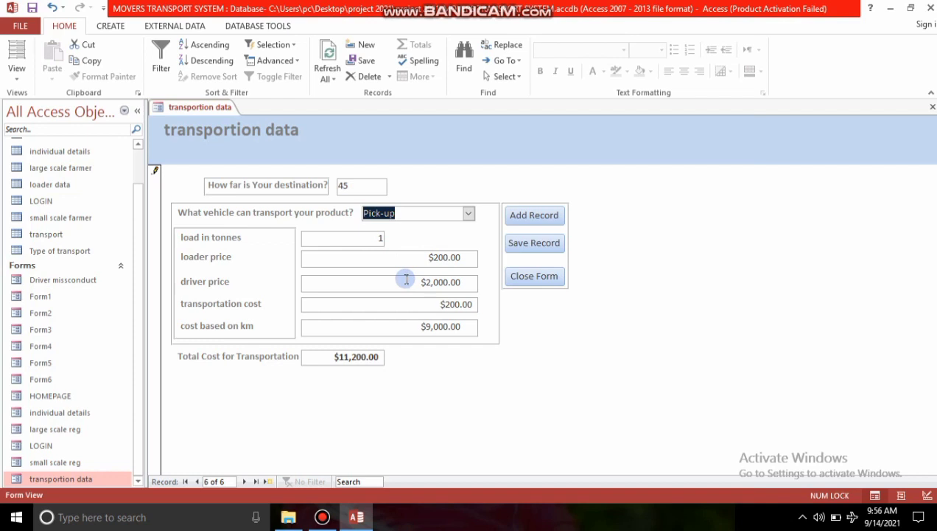
{"action": "left_click", "coordinate": [468, 213]}
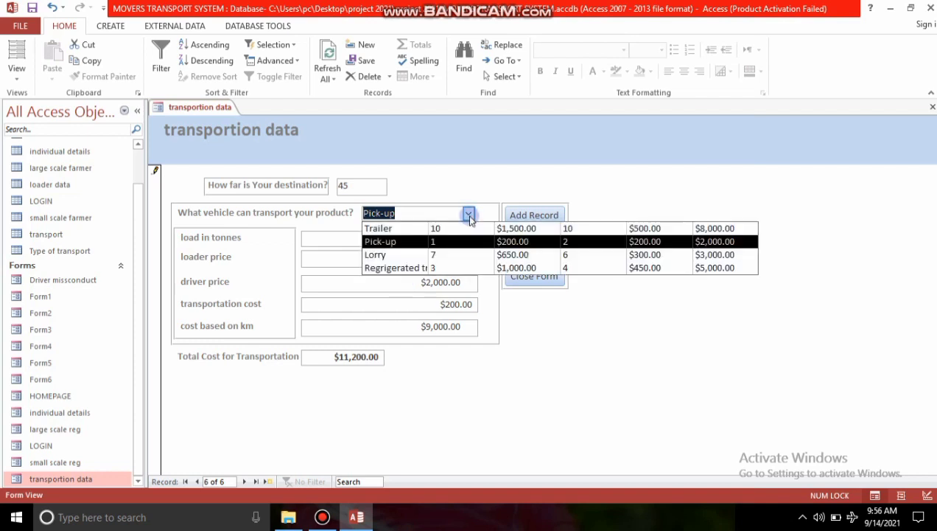
{"action": "left_click", "coordinate": [416, 229]}
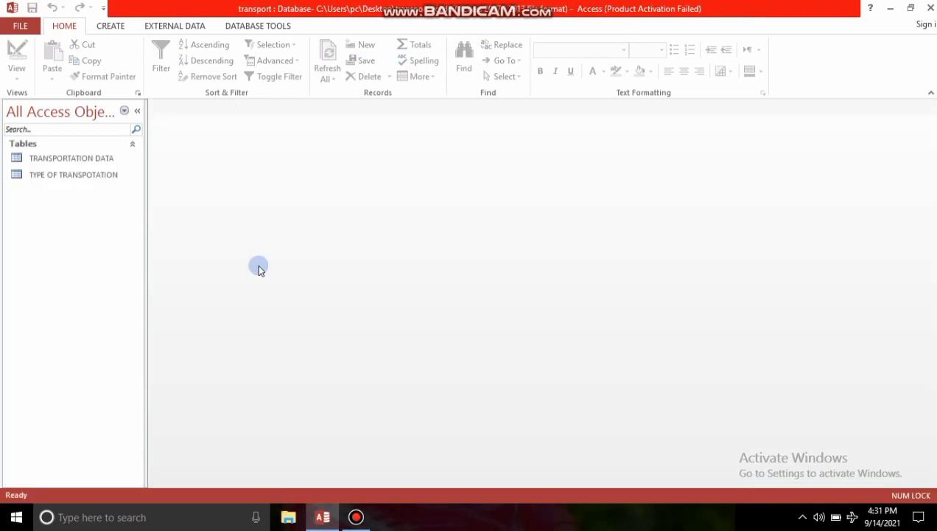
Step: Open the TYPE OF TRANSPOTATION and TRANSPORTATION DATA tables
{"action": "left_click", "coordinate": [65, 175]}
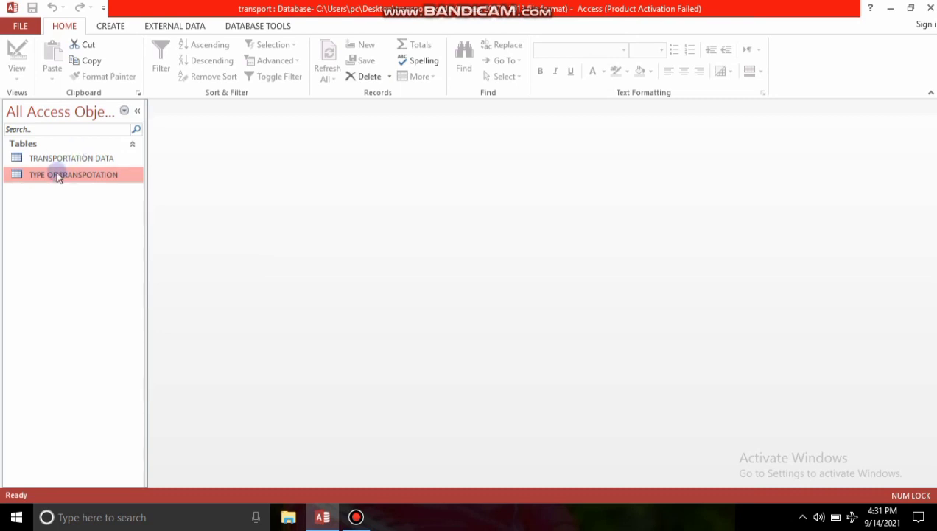
{"action": "double_click", "coordinate": [56, 175]}
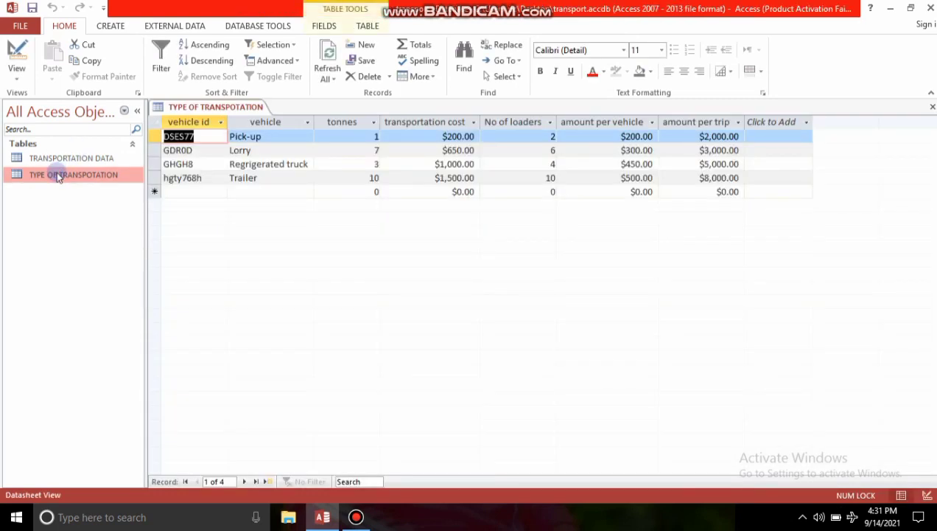
{"action": "double_click", "coordinate": [88, 157]}
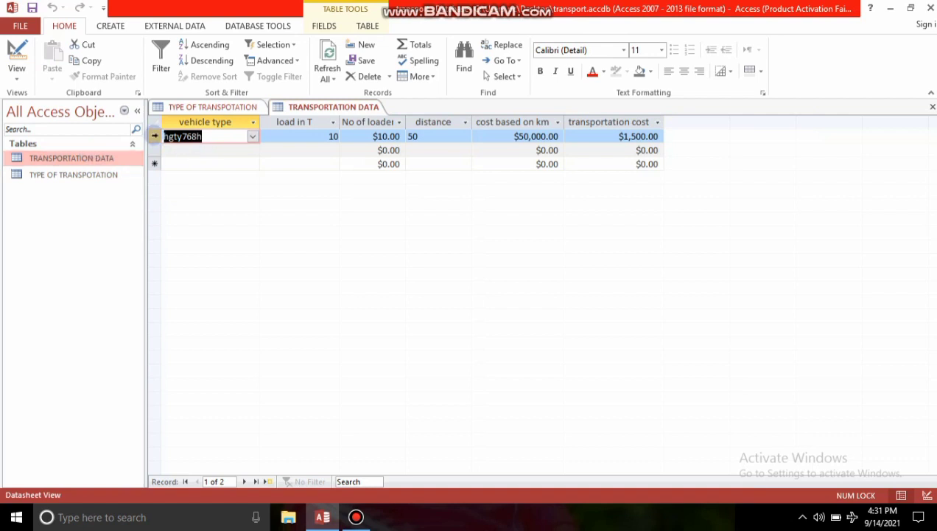
Step: Delete the hgty768h record from TRANSPORTATION DATA, confirming the deletion
{"action": "left_click", "coordinate": [154, 136]}
{"action": "key", "text": "Delete"}
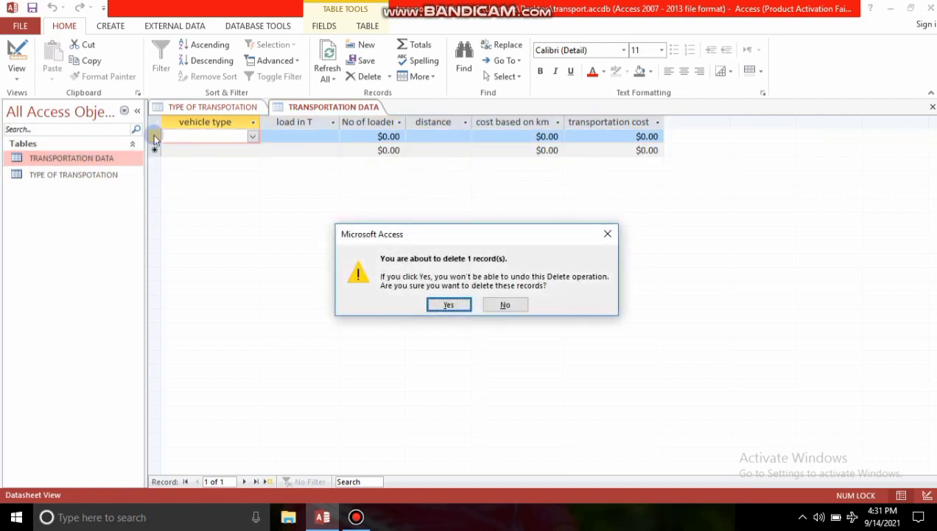
{"action": "key", "text": "Return"}
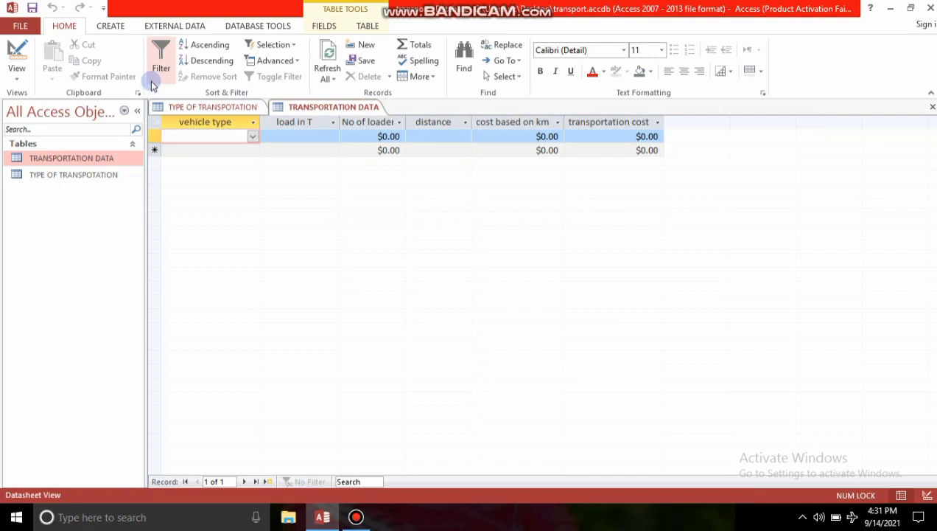
Step: Build a TRANSPORTATION DATA form with the Form Wizard using all six table fields
{"action": "left_click", "coordinate": [111, 25]}
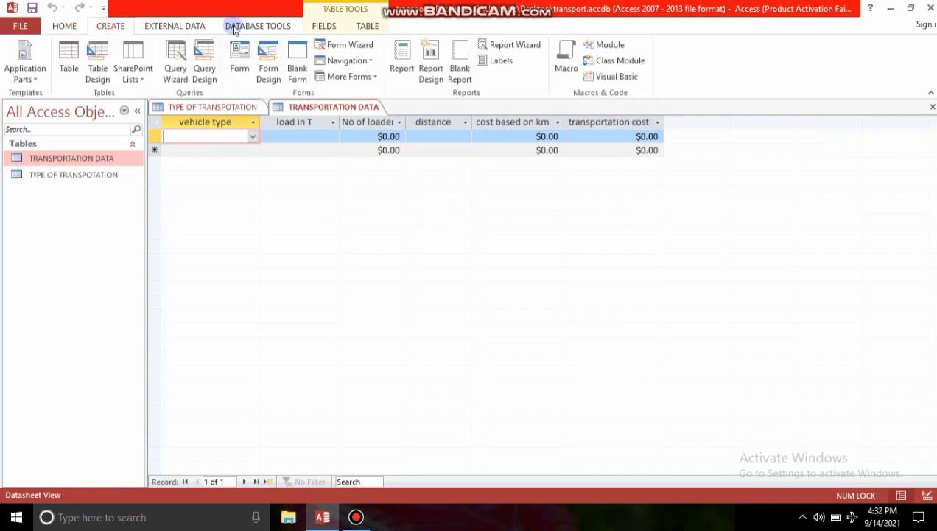
{"action": "left_click", "coordinate": [348, 45]}
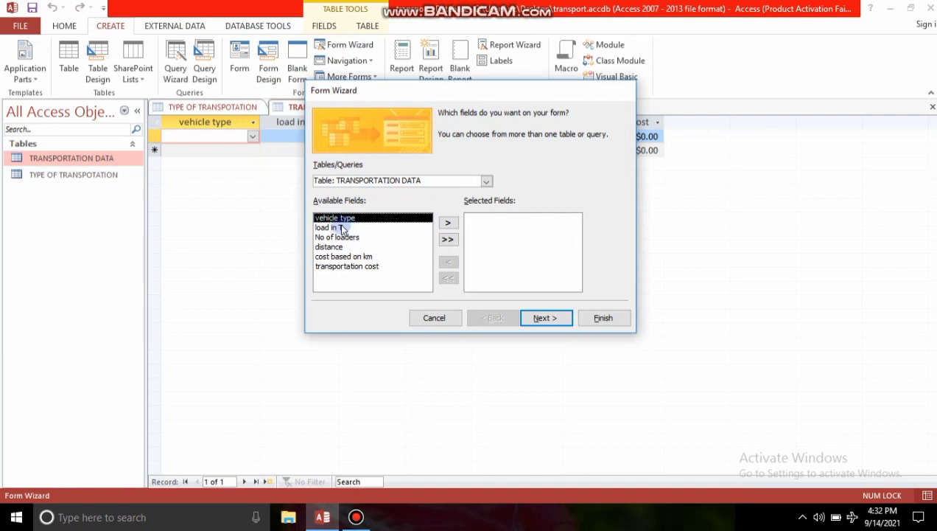
{"action": "left_click", "coordinate": [444, 240]}
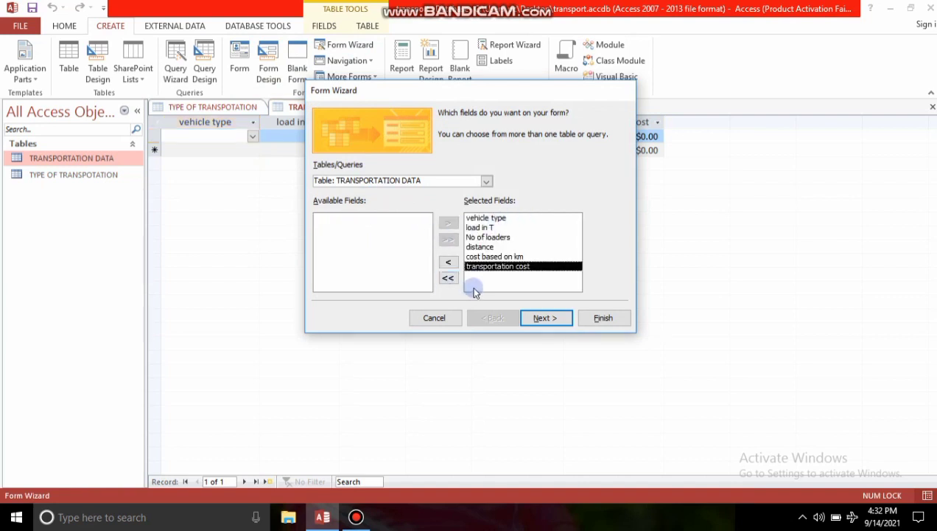
{"action": "left_click", "coordinate": [541, 319]}
{"action": "left_click", "coordinate": [542, 319]}
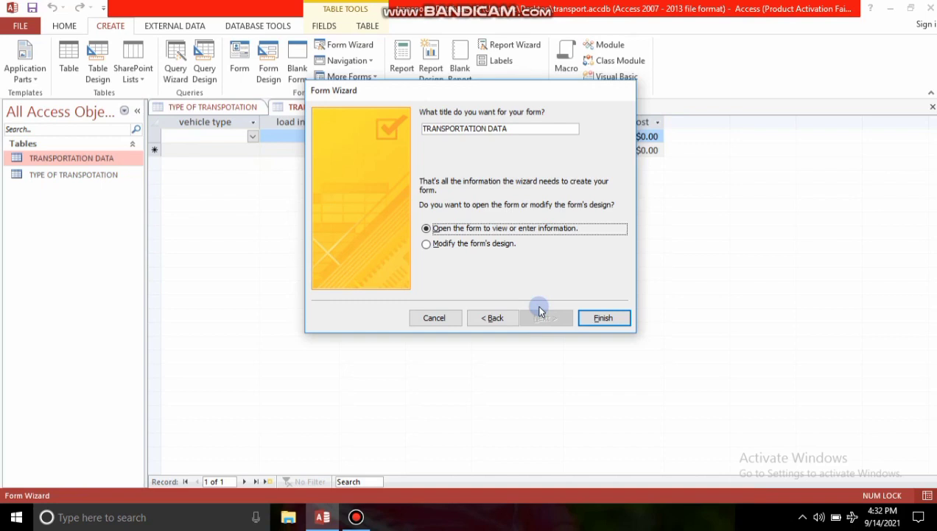
{"action": "left_click", "coordinate": [592, 317]}
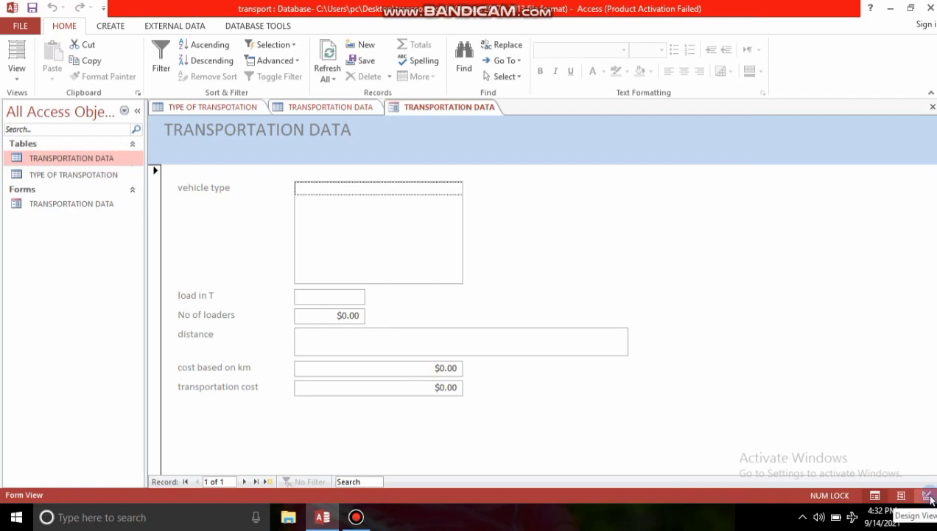
Step: In Design view, shrink the vehicle type box to one line and move the fields below it up
{"action": "left_click", "coordinate": [928, 496]}
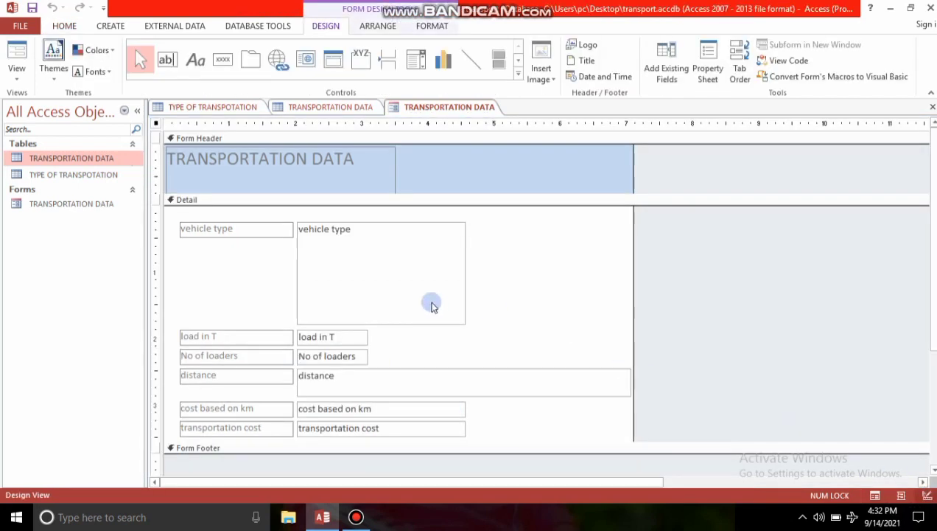
{"action": "left_click", "coordinate": [165, 294]}
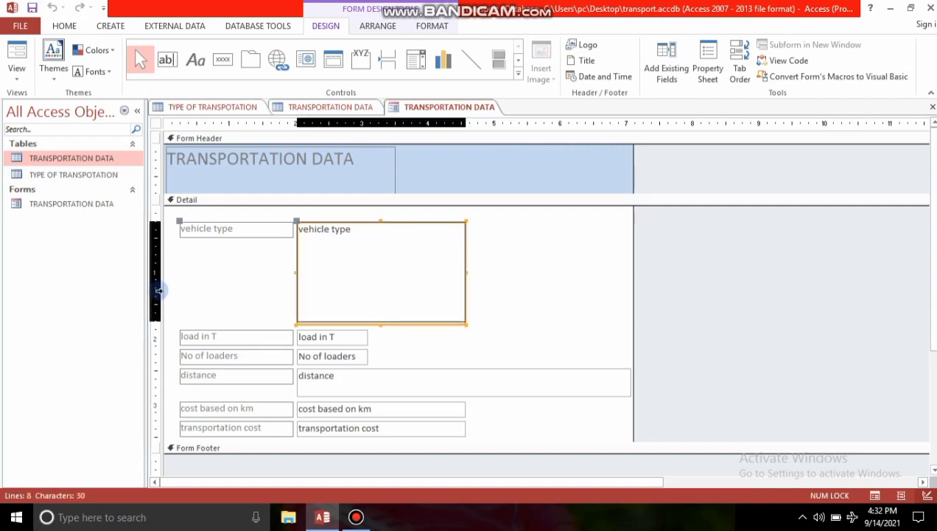
{"action": "key", "text": "shift+Up"}
{"action": "key", "text": "shift+Up"}
{"action": "key", "text": "shift+Up"}
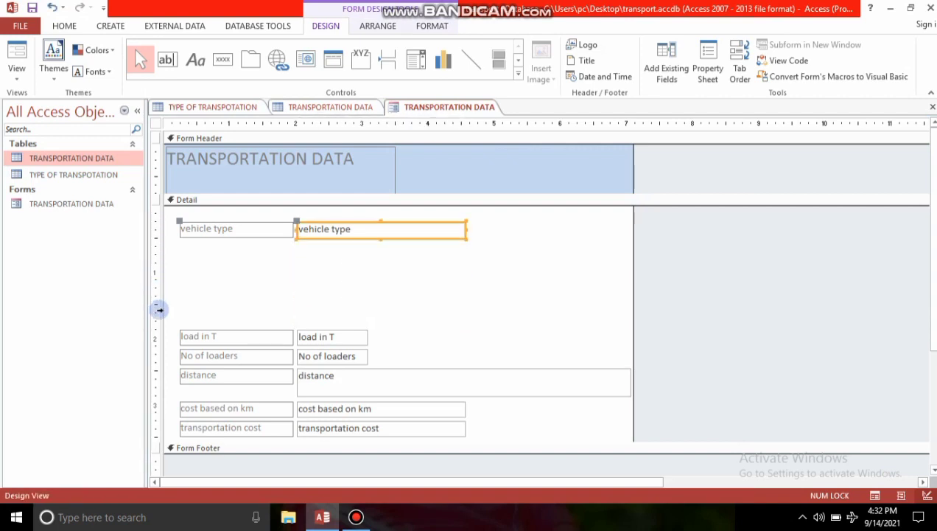
{"action": "left_click", "coordinate": [150, 319]}
{"action": "left_click_drag", "start_coordinate": [150, 318], "coordinate": [154, 433]}
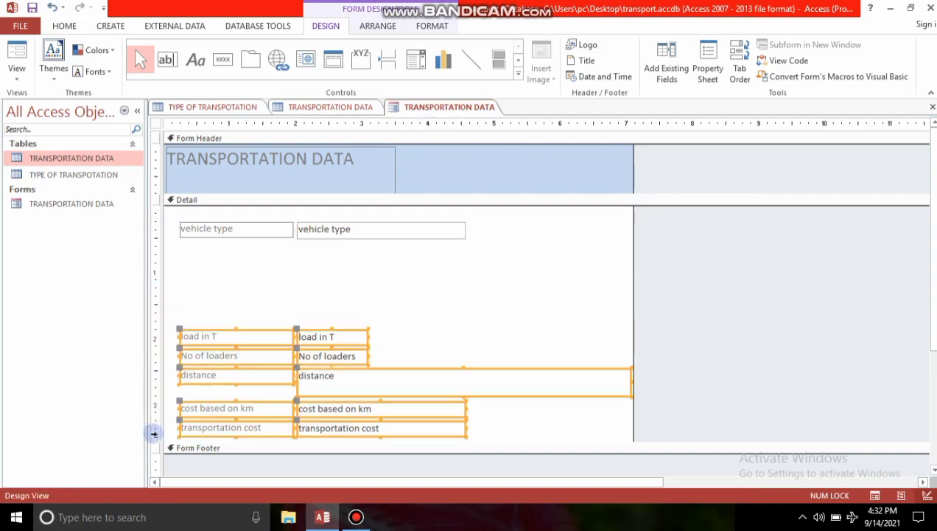
{"action": "key", "text": "Up"}
{"action": "key", "text": "Up"}
{"action": "key", "text": "Up"}
{"action": "key", "text": "Up"}
{"action": "key", "text": "Up"}
{"action": "key", "text": "Up"}
{"action": "key", "text": "Up"}
{"action": "key", "text": "Up"}
{"action": "key", "text": "Up"}
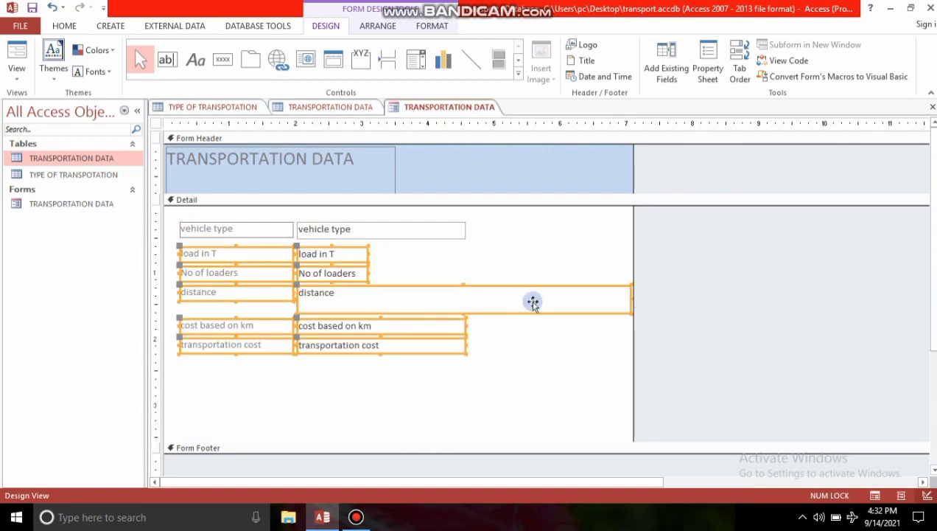
{"action": "left_click", "coordinate": [539, 294]}
Step: Resize the distance box to single-line height and the width of the other fields
{"action": "left_click", "coordinate": [542, 251]}
{"action": "left_click", "coordinate": [504, 308]}
{"action": "double_click", "coordinate": [505, 308]}
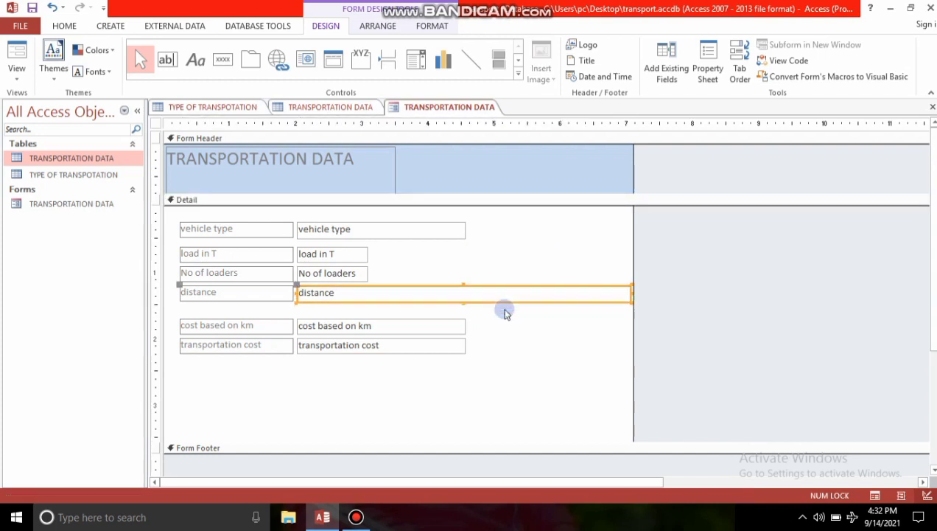
{"action": "double_click", "coordinate": [505, 313]}
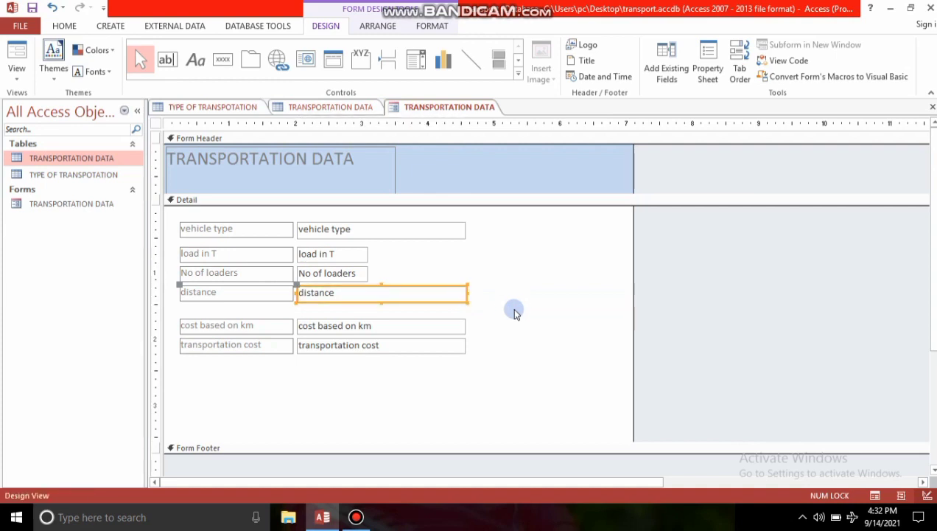
{"action": "left_click", "coordinate": [524, 308]}
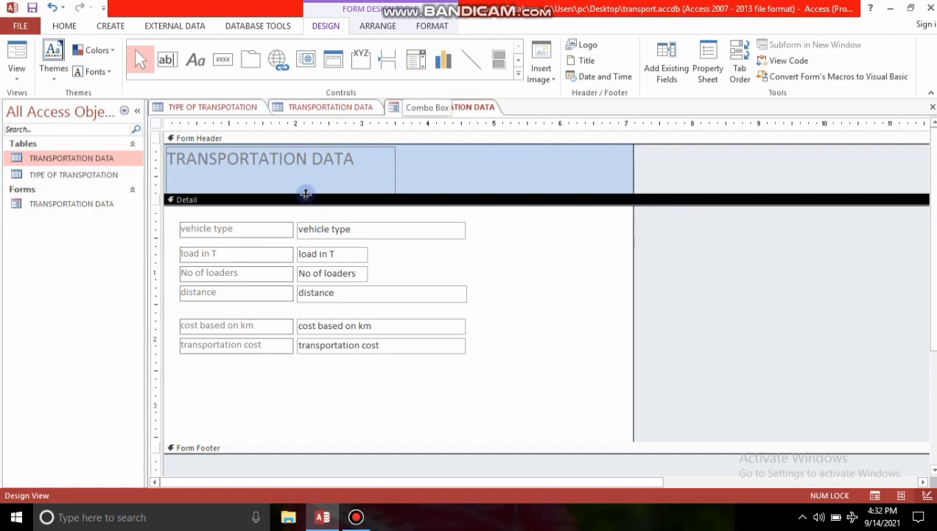
{"action": "left_click", "coordinate": [317, 227]}
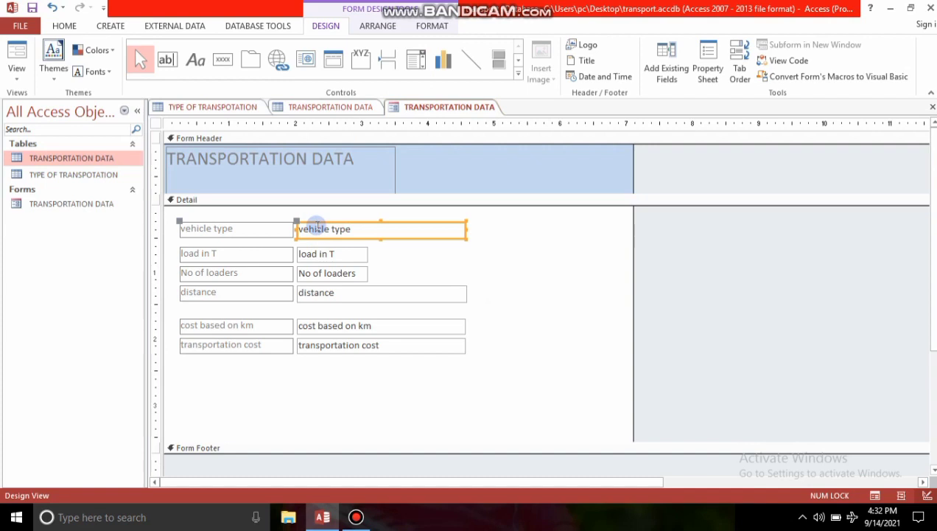
Step: Replace the vehicle type text box with a combo box sourced from TYPE OF TRANSPOTATION
{"action": "key", "text": "Delete"}
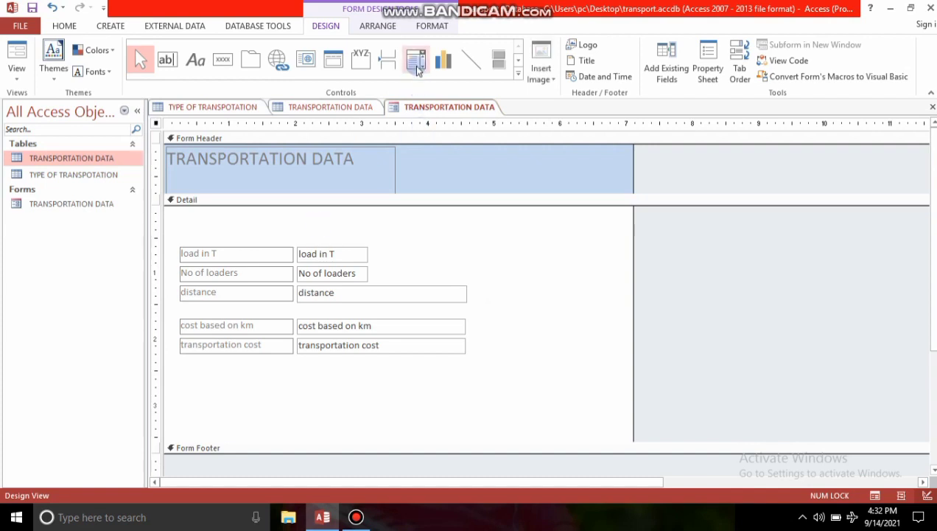
{"action": "left_click", "coordinate": [416, 65]}
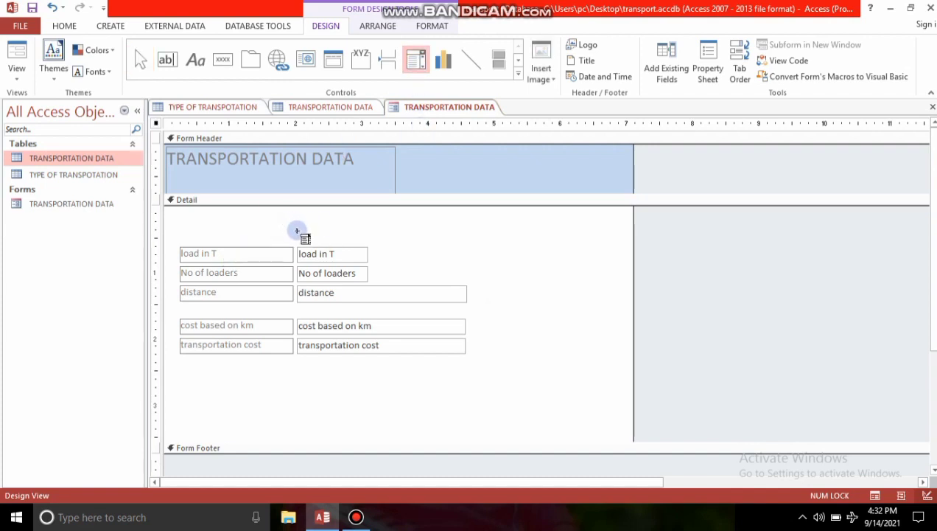
{"action": "left_click", "coordinate": [296, 230]}
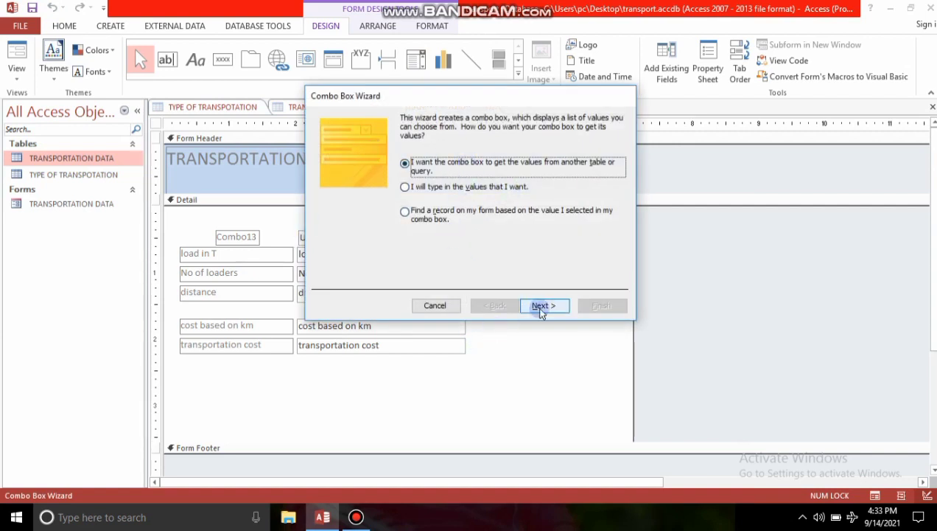
{"action": "left_click", "coordinate": [542, 307]}
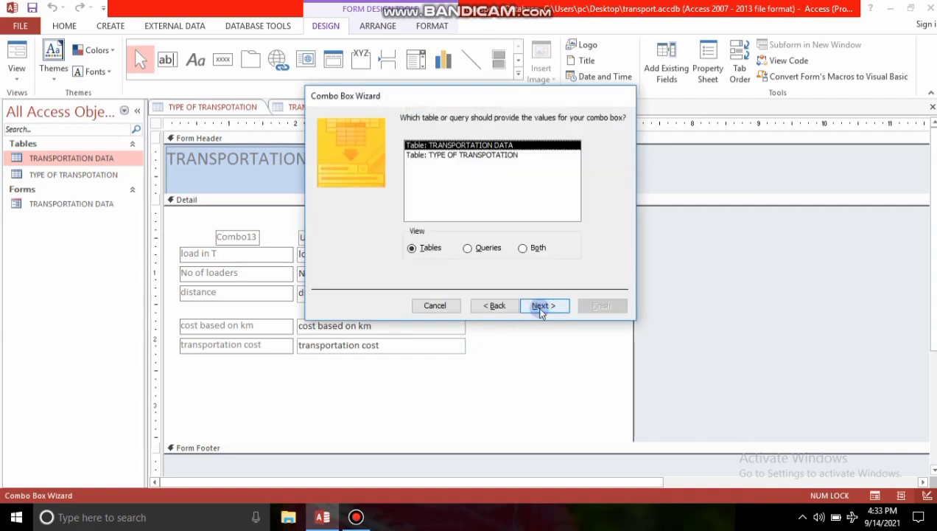
{"action": "left_click", "coordinate": [459, 155]}
{"action": "left_click", "coordinate": [543, 305]}
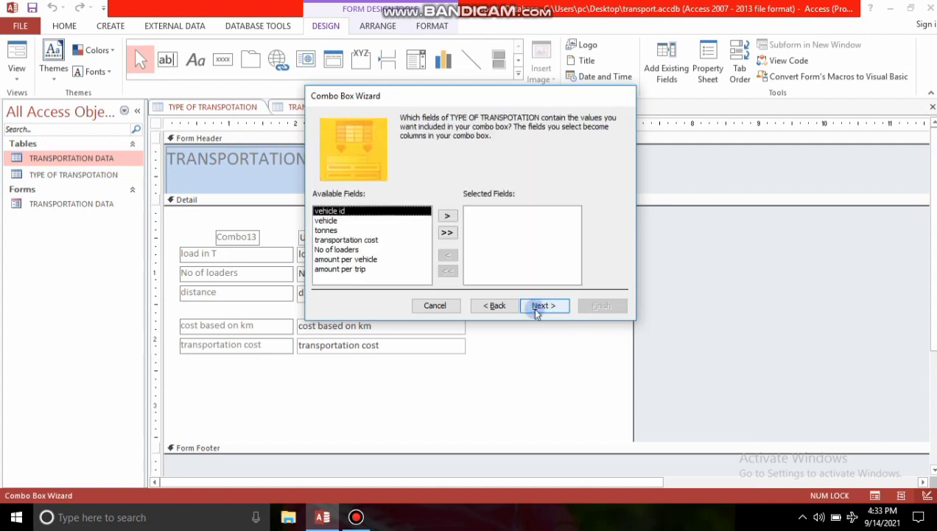
Step: Show every field except vehicle id in the combo and store the choice in vehicle type
{"action": "left_click", "coordinate": [447, 232]}
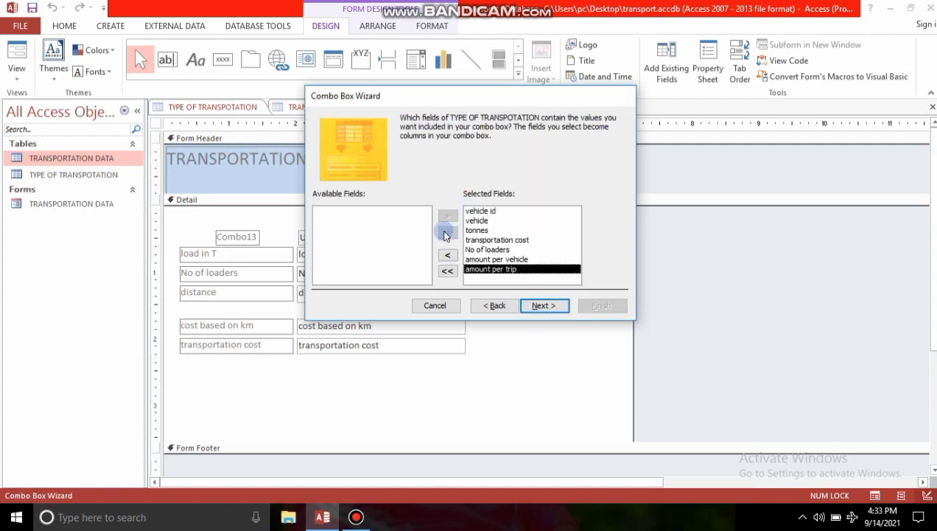
{"action": "left_click", "coordinate": [479, 211]}
{"action": "left_click", "coordinate": [447, 258]}
{"action": "left_click", "coordinate": [547, 306]}
{"action": "left_click", "coordinate": [547, 307]}
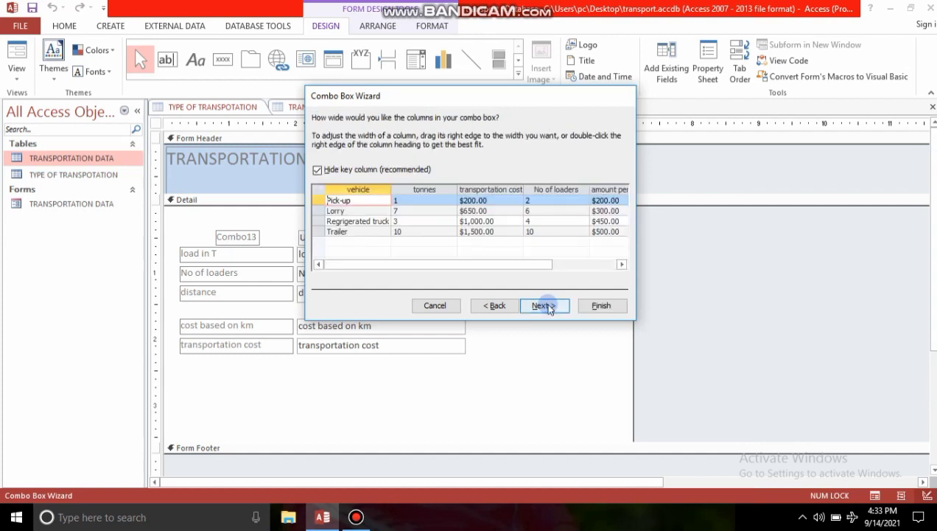
{"action": "left_click", "coordinate": [547, 307]}
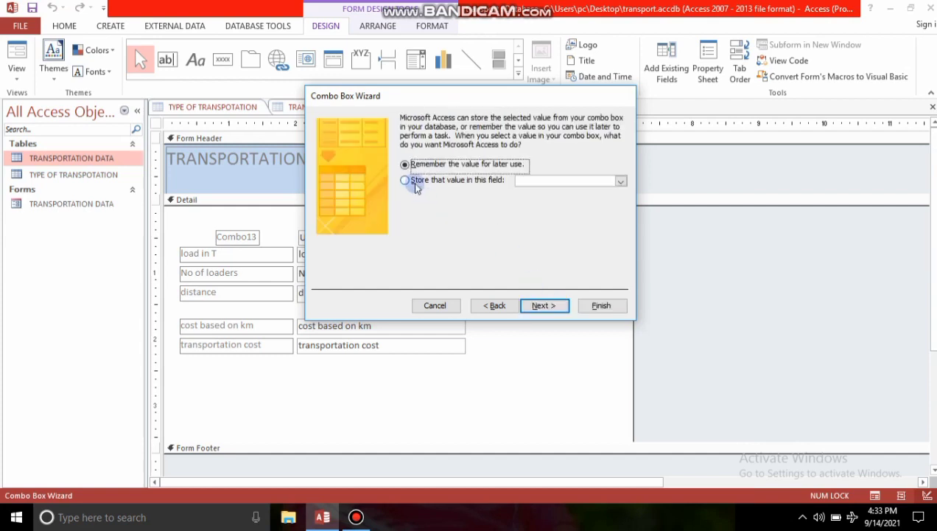
{"action": "left_click", "coordinate": [406, 180]}
{"action": "left_click", "coordinate": [620, 181]}
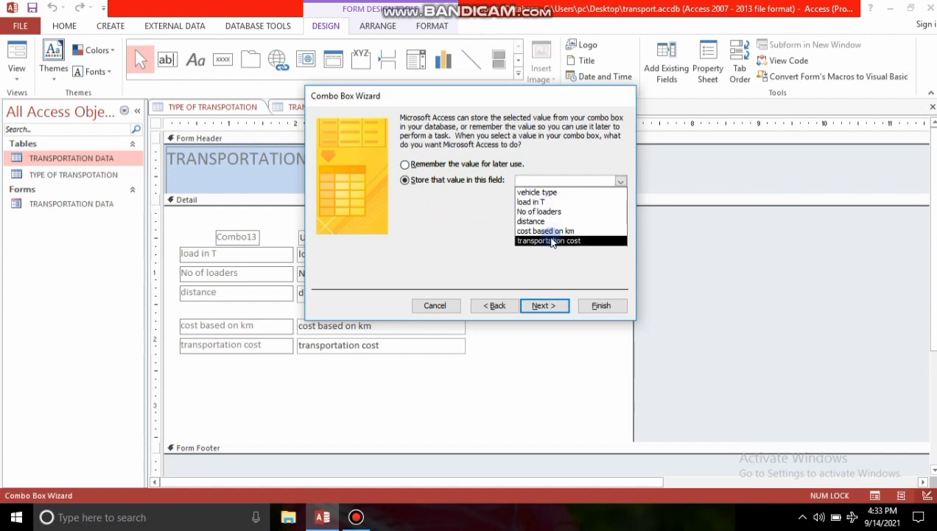
{"action": "left_click", "coordinate": [552, 193]}
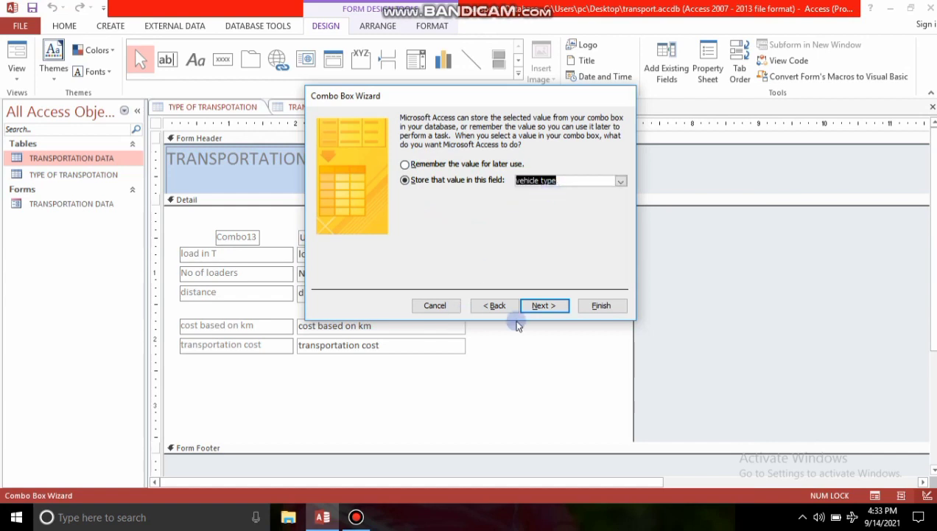
{"action": "left_click", "coordinate": [545, 308]}
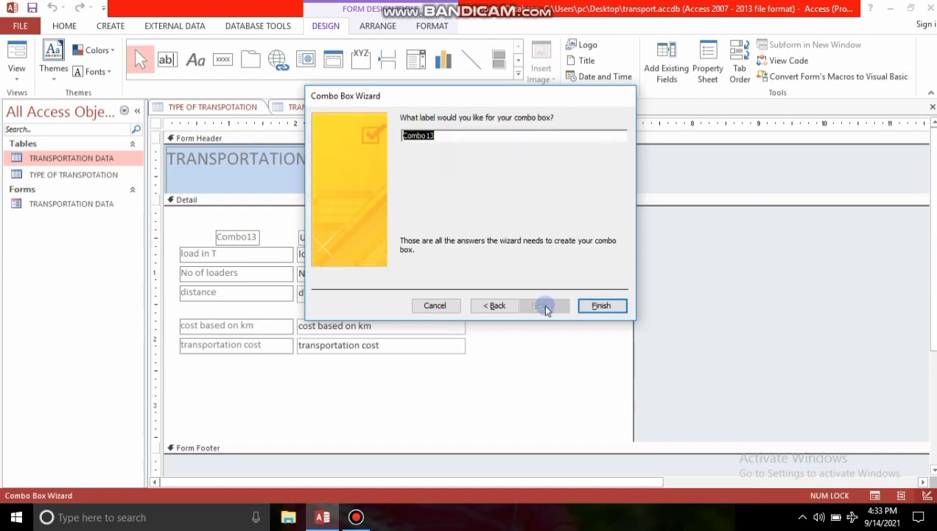
Step: Finish the combo box and change its Combo13 label caption to 'vehicle type'
{"action": "left_click", "coordinate": [603, 305]}
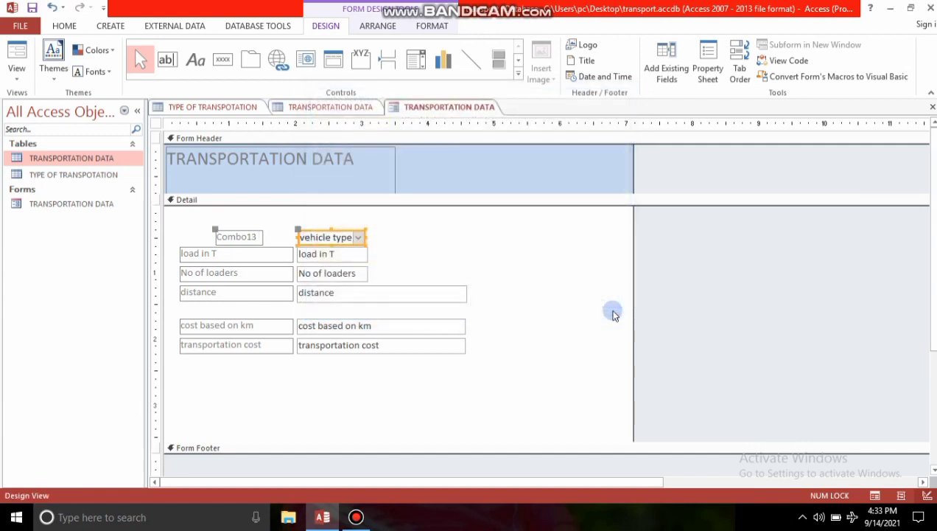
{"action": "left_click", "coordinate": [250, 236]}
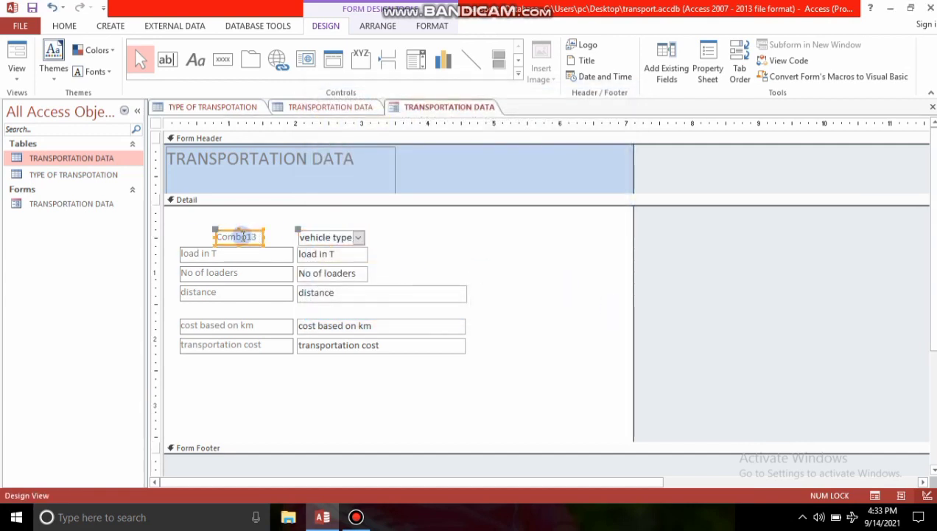
{"action": "double_click", "coordinate": [243, 236]}
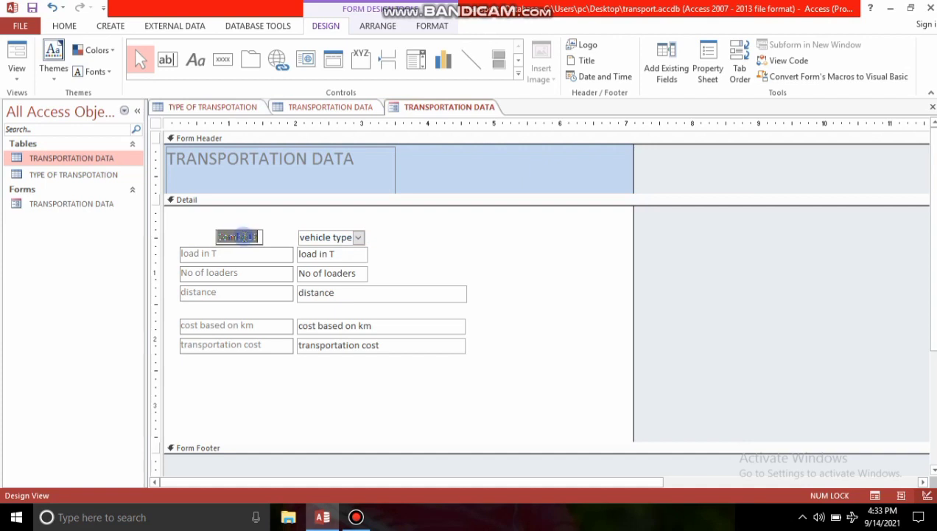
{"action": "type", "text": "vehicle type"}
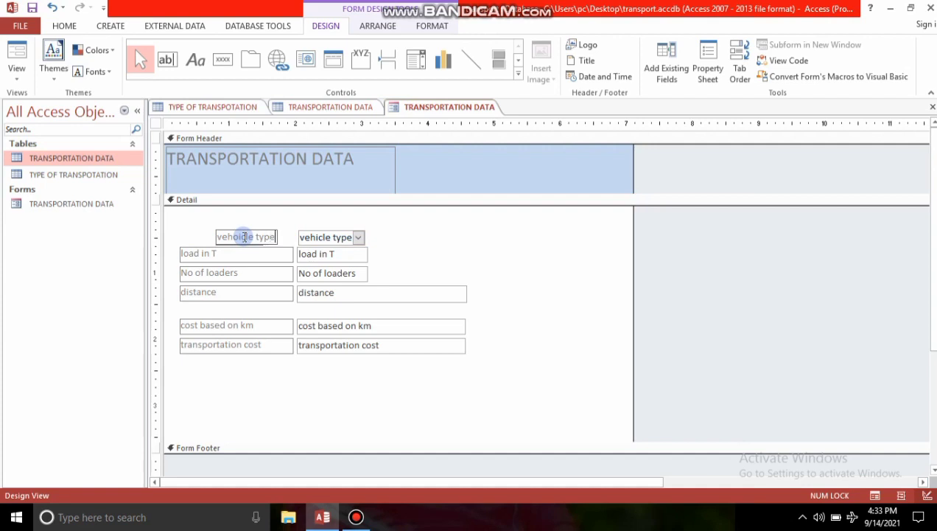
{"action": "left_click", "coordinate": [238, 237]}
{"action": "left_click", "coordinate": [331, 271]}
{"action": "left_click", "coordinate": [411, 248]}
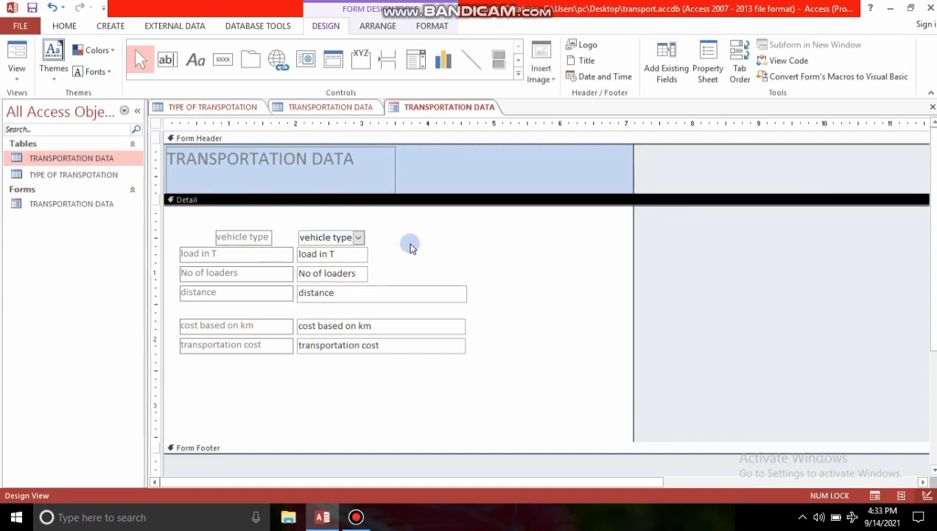
Step: Rename the vehicle combo box from Combo13 to txt_veh in the Property Sheet
{"action": "left_click", "coordinate": [336, 243]}
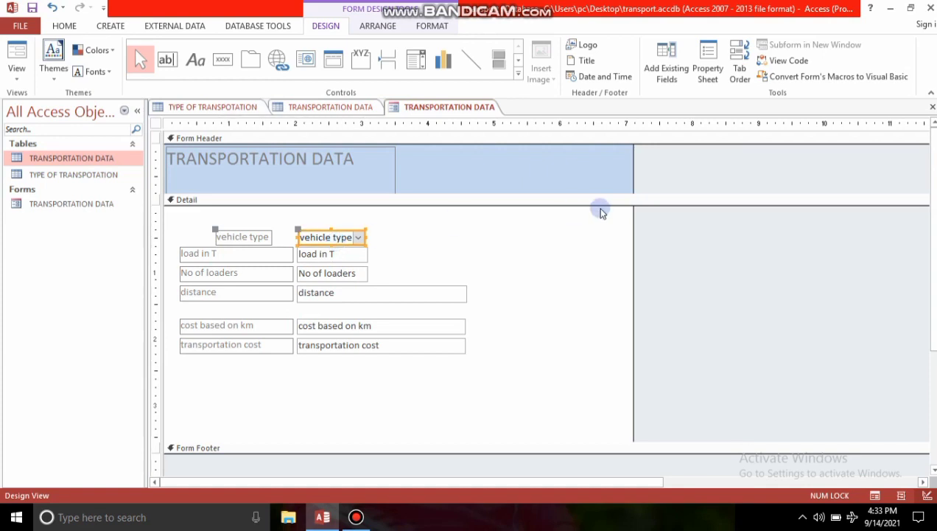
{"action": "left_click", "coordinate": [709, 79]}
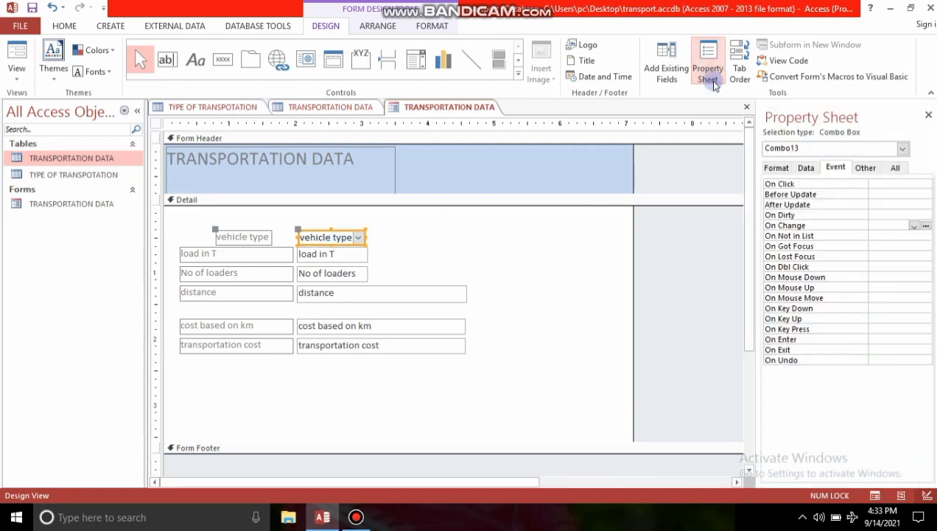
{"action": "left_click", "coordinate": [867, 168]}
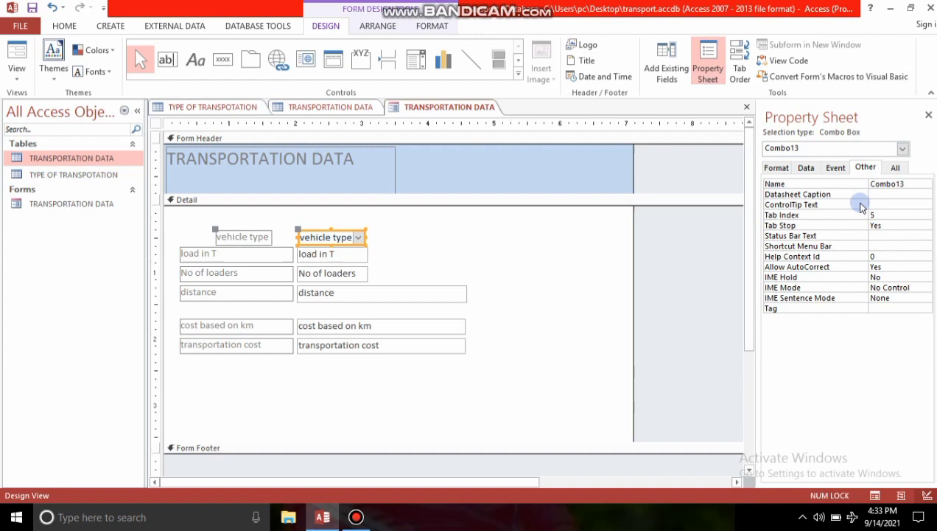
{"action": "left_click", "coordinate": [888, 184]}
{"action": "double_click", "coordinate": [871, 184]}
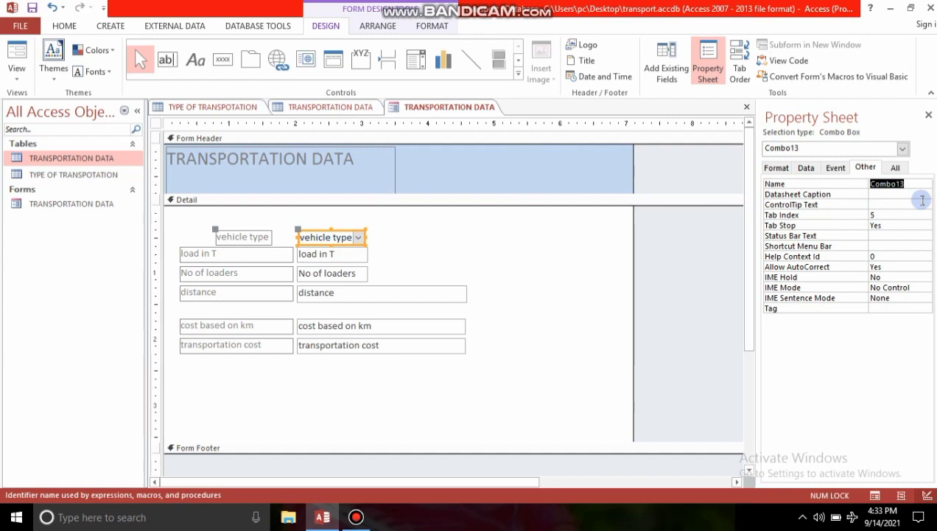
{"action": "type", "text": "txt.veh"}
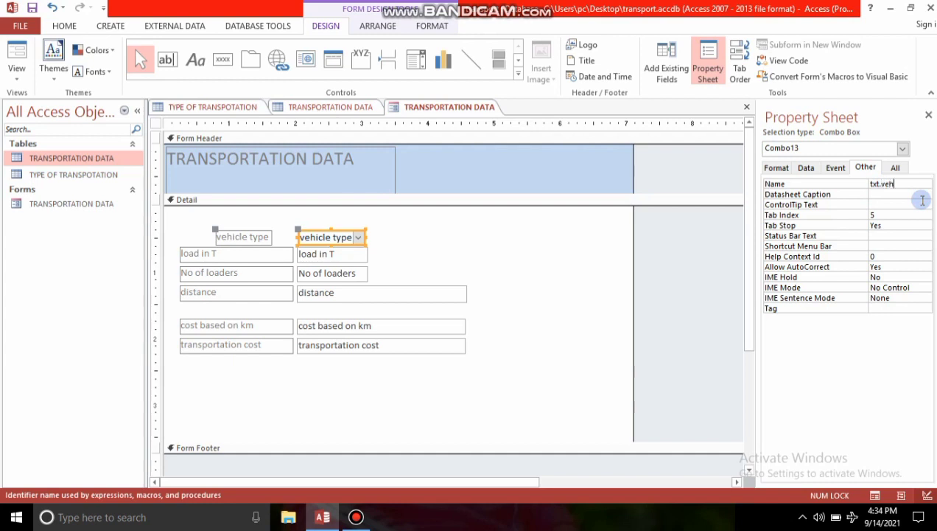
Step: Check the names of the load, loaders, distance, cost-per-km and transportation cost boxes
{"action": "left_click", "coordinate": [333, 256]}
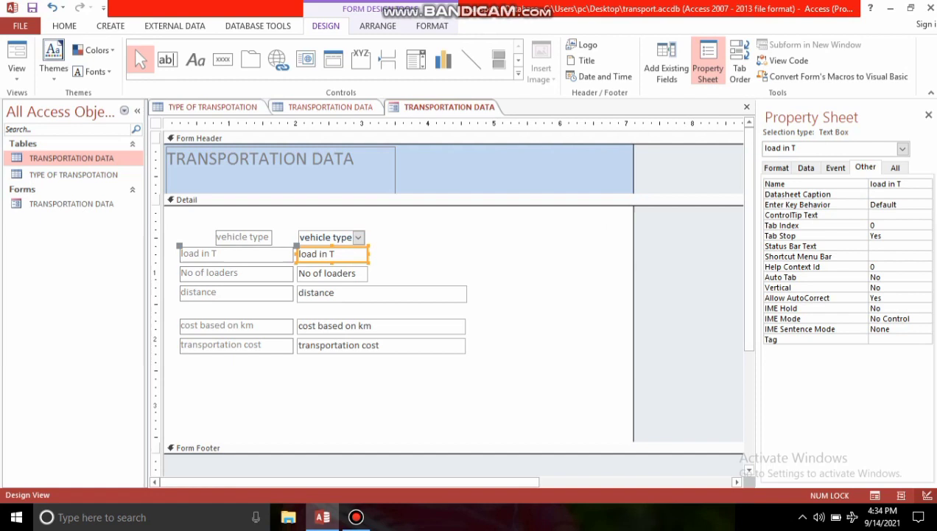
{"action": "left_click", "coordinate": [879, 184]}
{"action": "left_click", "coordinate": [324, 274]}
{"action": "left_click", "coordinate": [355, 293]}
{"action": "left_click", "coordinate": [346, 325]}
{"action": "left_click", "coordinate": [377, 345]}
{"action": "left_click", "coordinate": [559, 303]}
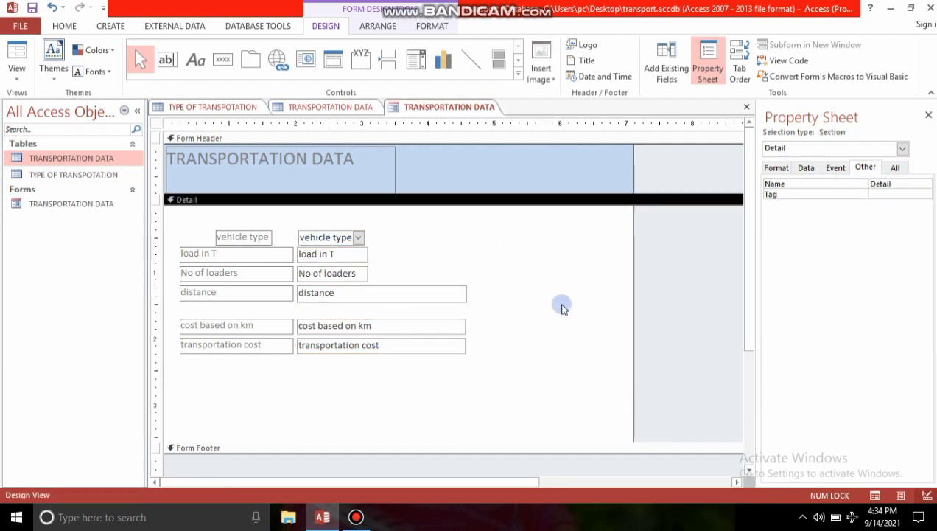
Step: Create an empty On Change code procedure for the vehicle combo box via Code Builder
{"action": "left_click", "coordinate": [328, 242]}
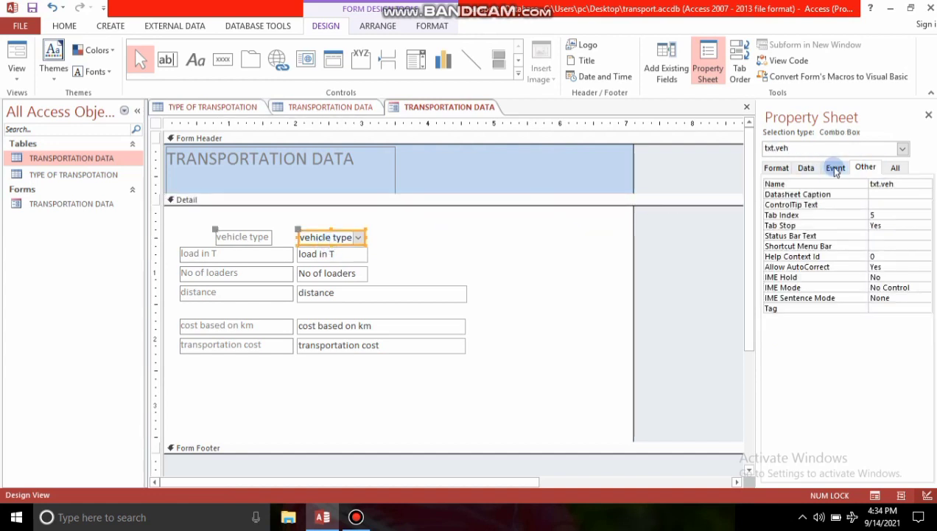
{"action": "left_click", "coordinate": [835, 168]}
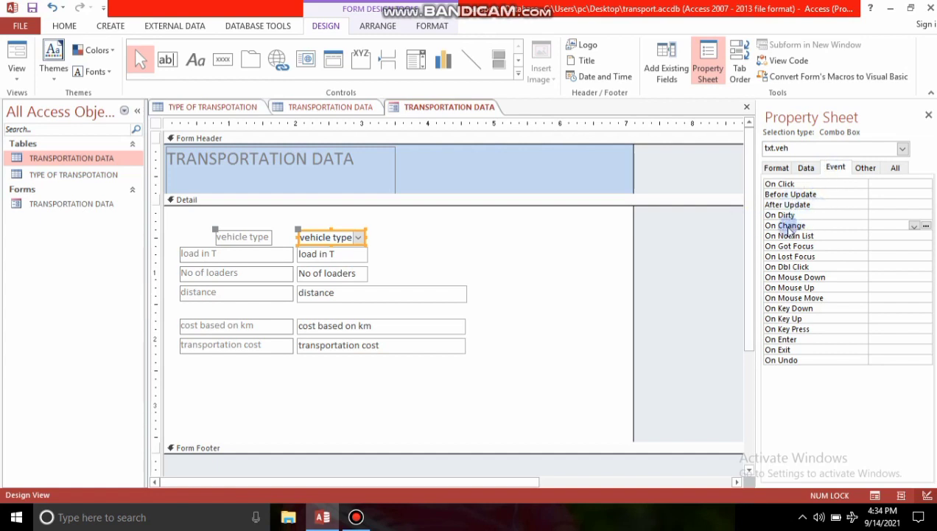
{"action": "left_click", "coordinate": [788, 226]}
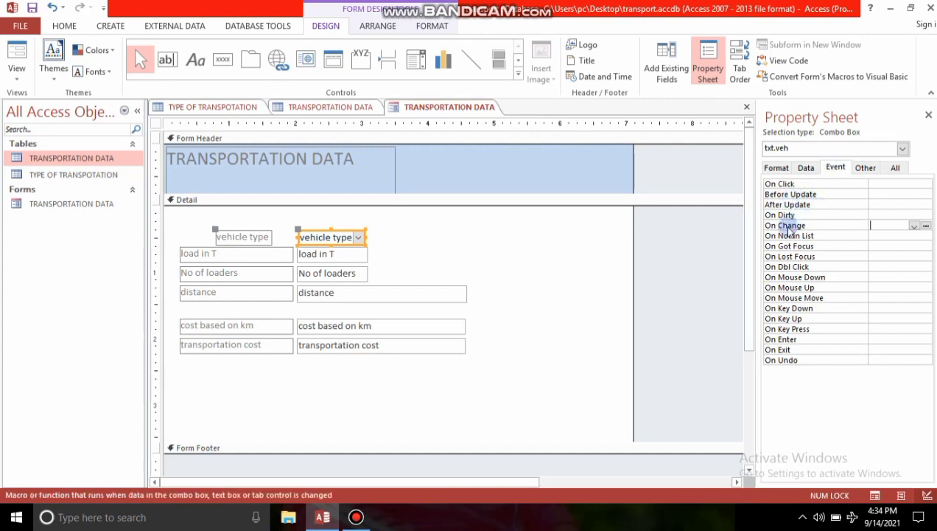
{"action": "left_click", "coordinate": [926, 227]}
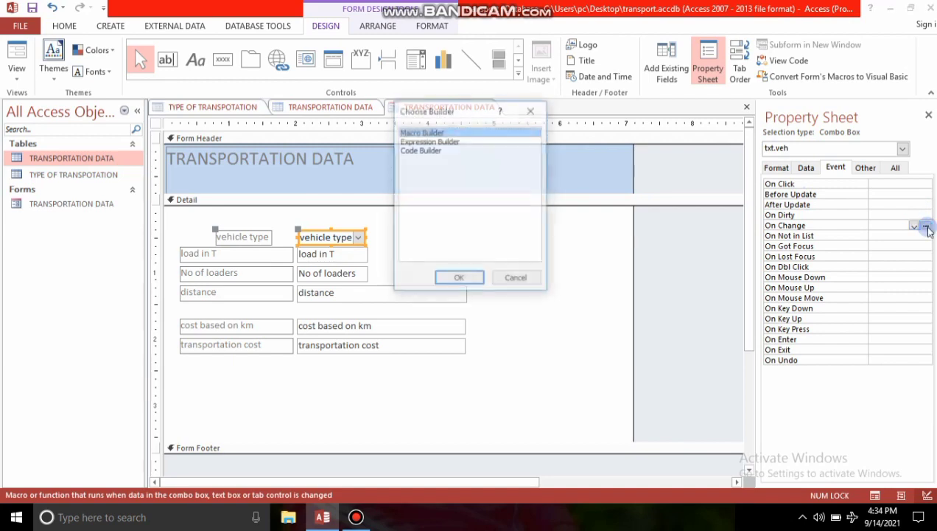
{"action": "left_click", "coordinate": [418, 151]}
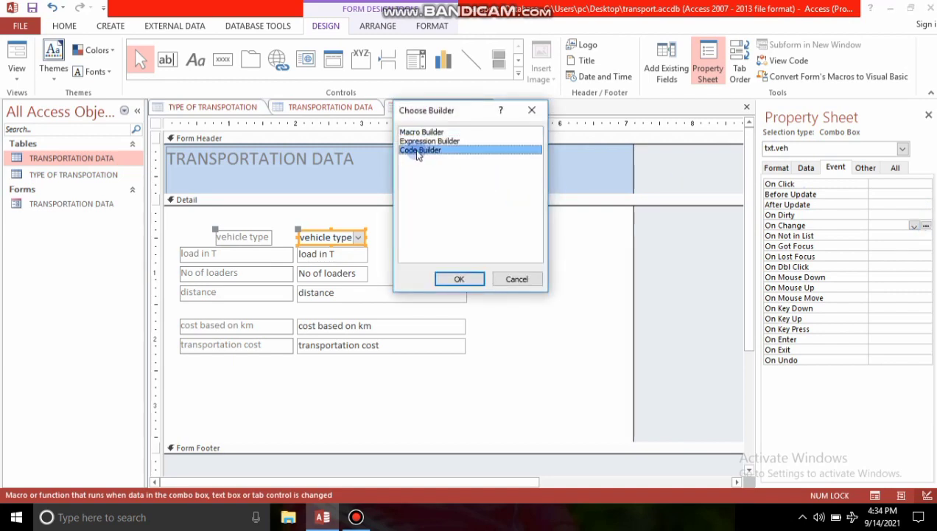
{"action": "left_click", "coordinate": [458, 280]}
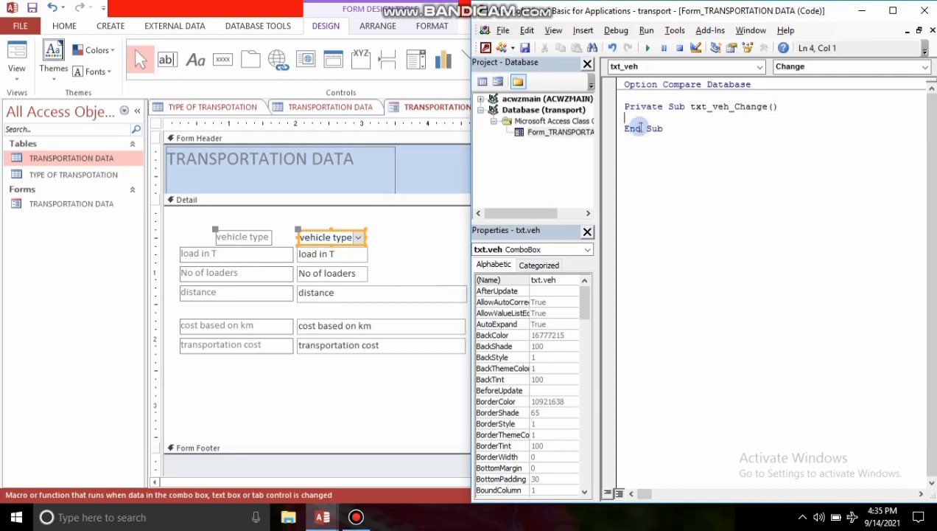
Step: Begin the line me.txt_load_in_T = me.txt_veh.Column( and view the vehicle table in Access
{"action": "type", "text": "me"}
{"action": "type", "text": ".txt"}
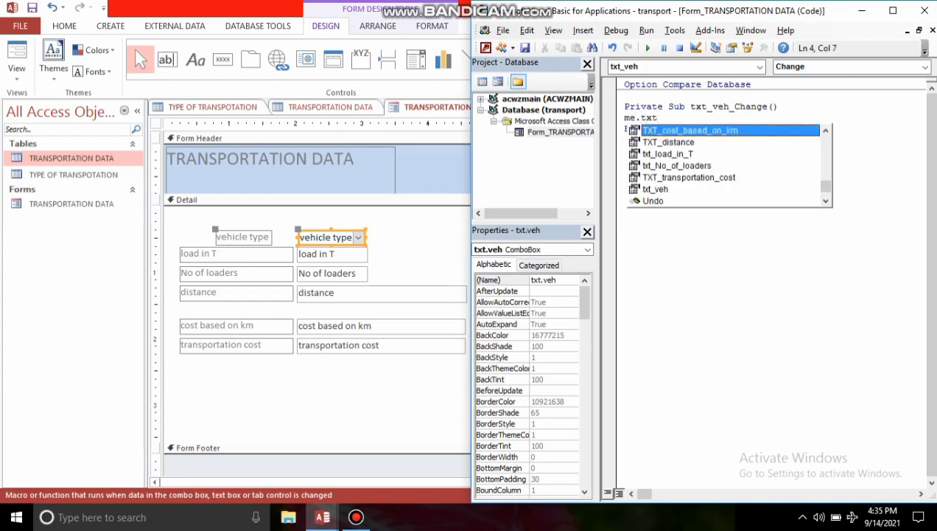
{"action": "scroll", "coordinate": [134, 48], "scroll_direction": "up", "scroll_amount": 4}
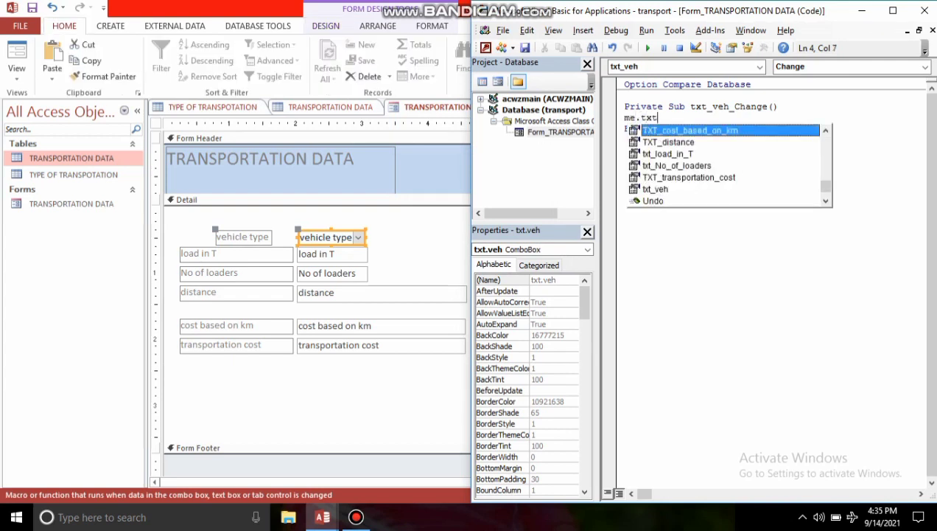
{"action": "key", "text": "Down"}
{"action": "key", "text": "Down"}
{"action": "type", "text": "="}
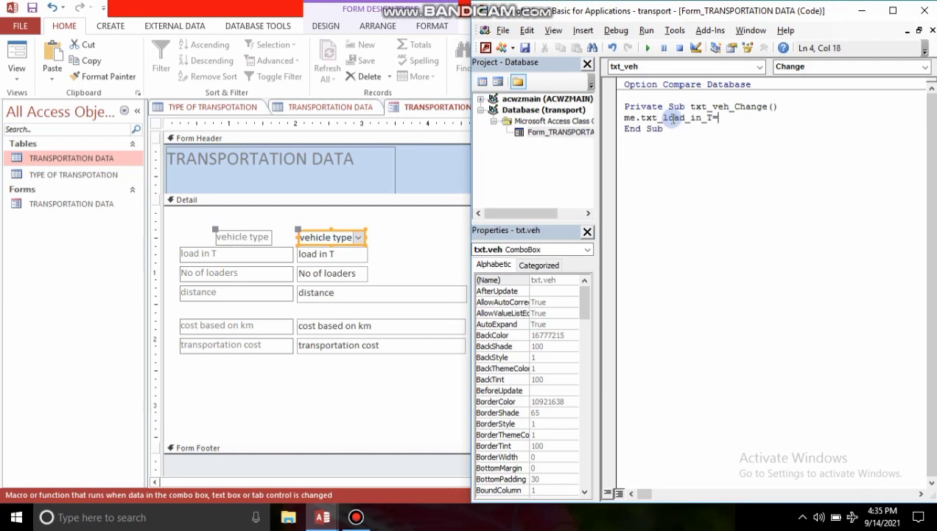
{"action": "type", "text": "me.txt"}
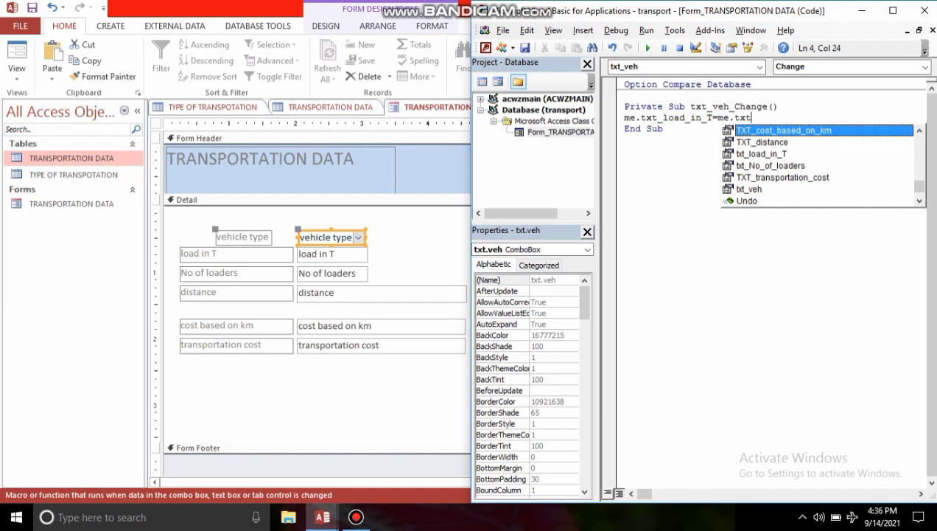
{"action": "key", "text": "Down"}
{"action": "key", "text": "Down"}
{"action": "key", "text": "Down"}
{"action": "key", "text": "Down"}
{"action": "key", "text": "Down"}
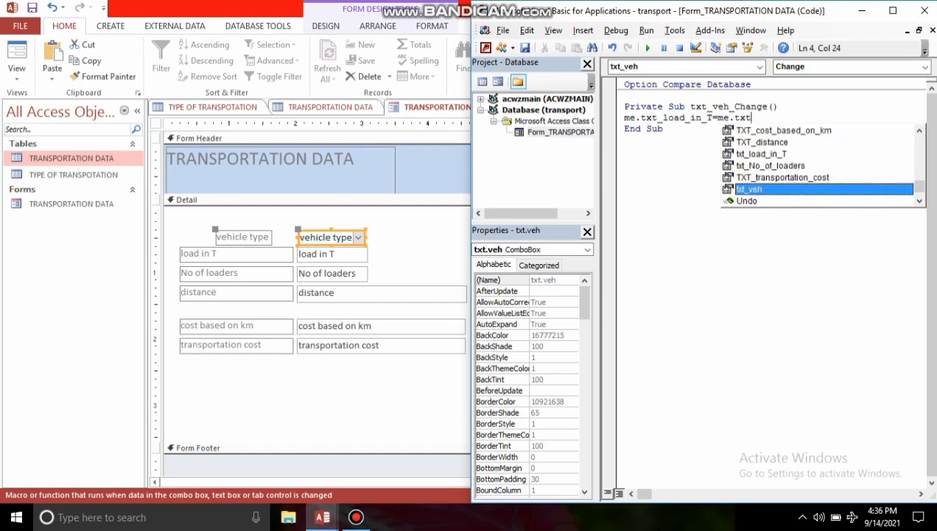
{"action": "type", "text": ".col"}
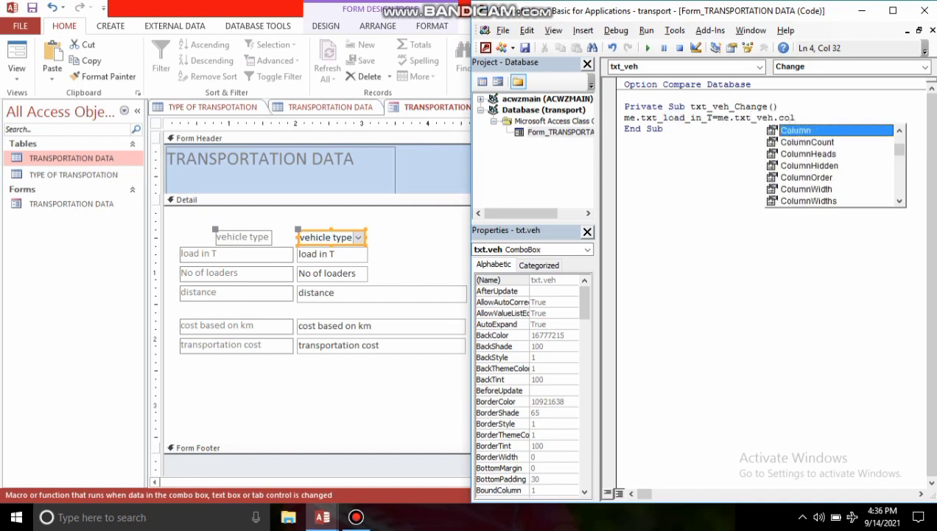
{"action": "type", "text": "("}
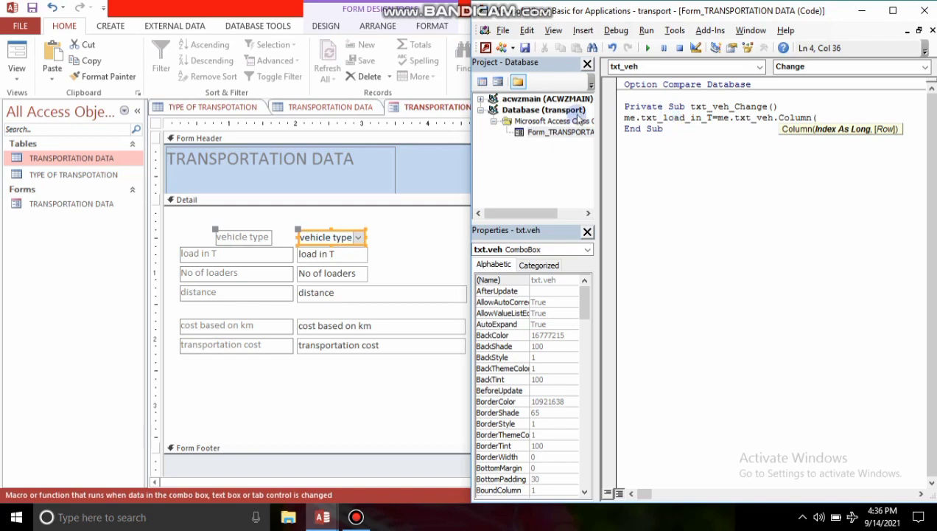
{"action": "left_click", "coordinate": [204, 111]}
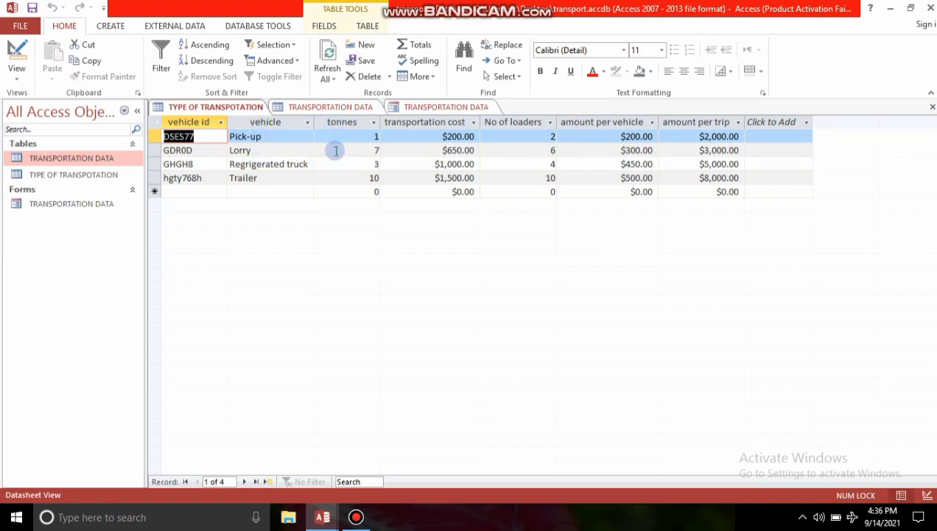
{"action": "mouse_move", "coordinate": [322, 517]}
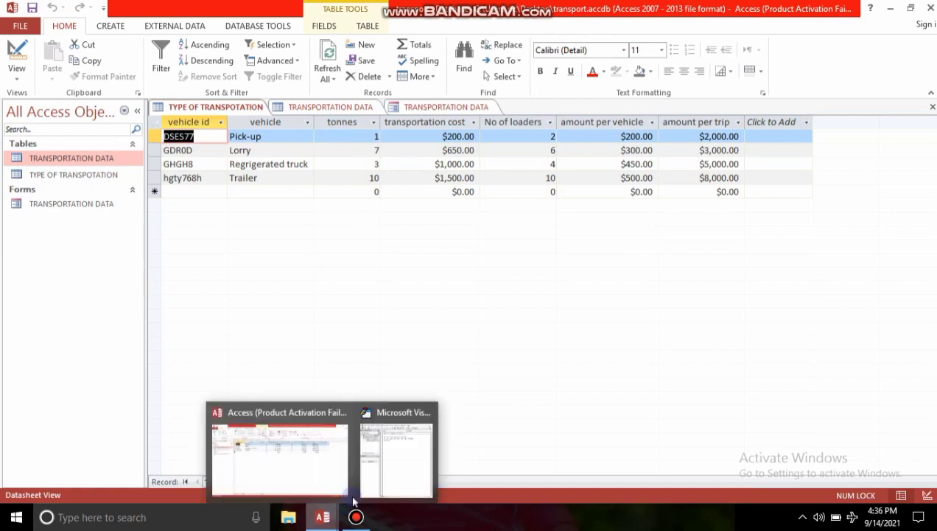
Step: Complete the load line with column 2 and start a line for txt_No_of_loaders
{"action": "left_click", "coordinate": [386, 466]}
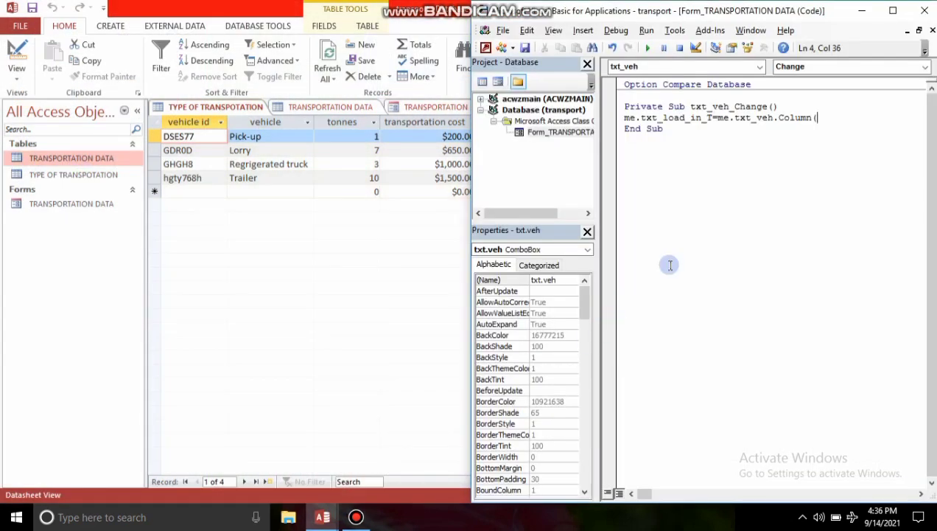
{"action": "type", "text": "2)"}
{"action": "key", "text": "Return"}
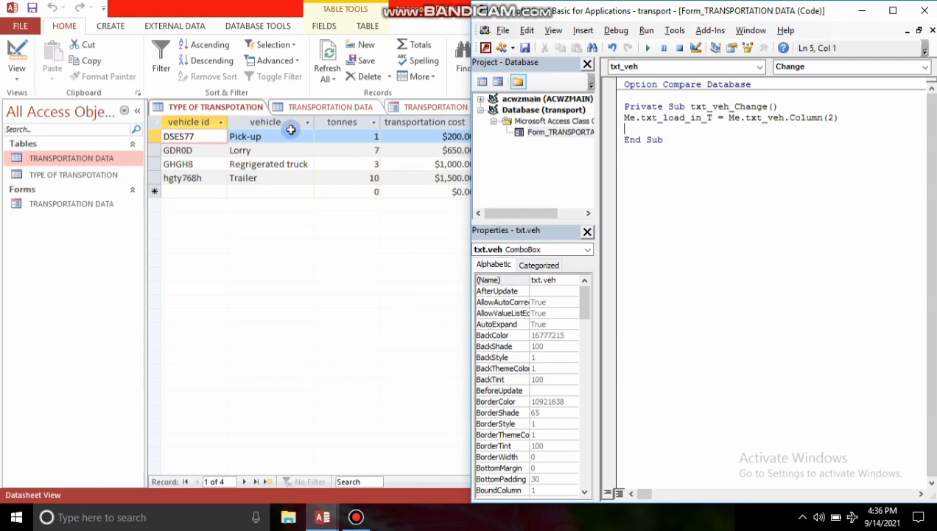
{"action": "left_click", "coordinate": [398, 109]}
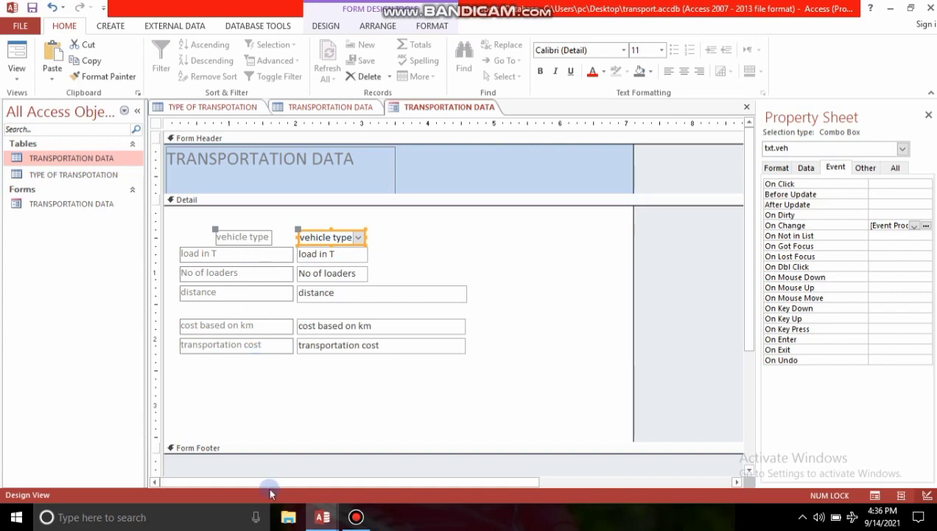
{"action": "mouse_move", "coordinate": [322, 516]}
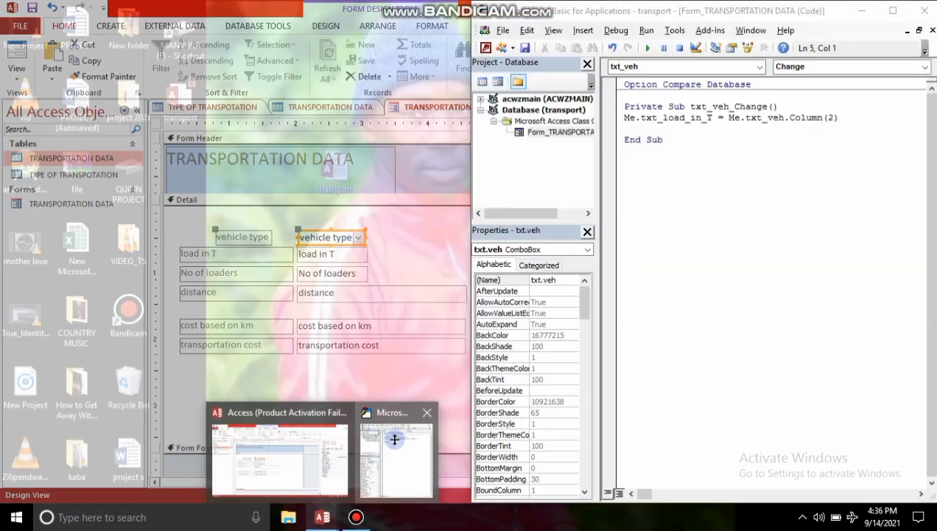
{"action": "left_click", "coordinate": [391, 431]}
{"action": "type", "text": "me.txt"}
{"action": "key", "text": "Down"}
{"action": "key", "text": "Down"}
{"action": "key", "text": "Down"}
Step: Set txt_No_of_loaders to me.txt_veh.Column(4), after checking the vehicle table's columns
{"action": "type", "text": "=me.txt"}
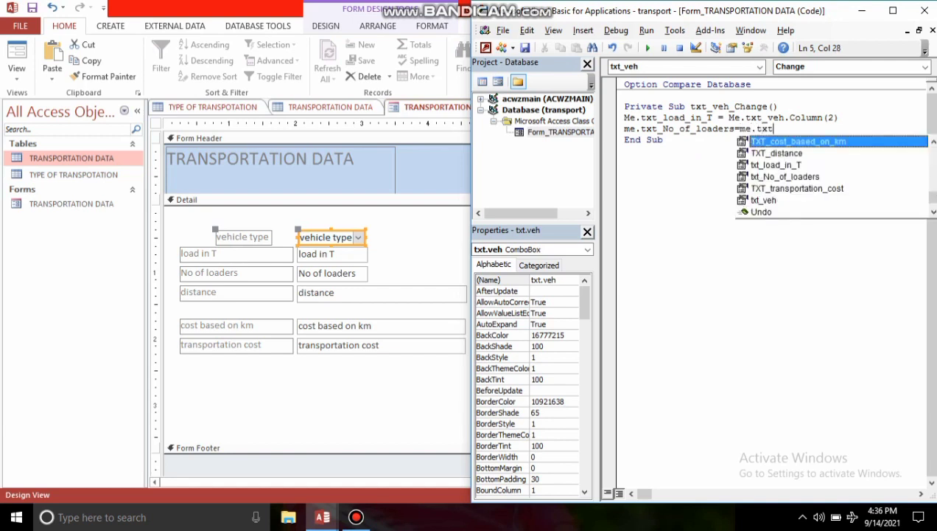
{"action": "key", "text": "Down"}
{"action": "key", "text": "Down"}
{"action": "key", "text": "Down"}
{"action": "key", "text": "Down"}
{"action": "key", "text": "Down"}
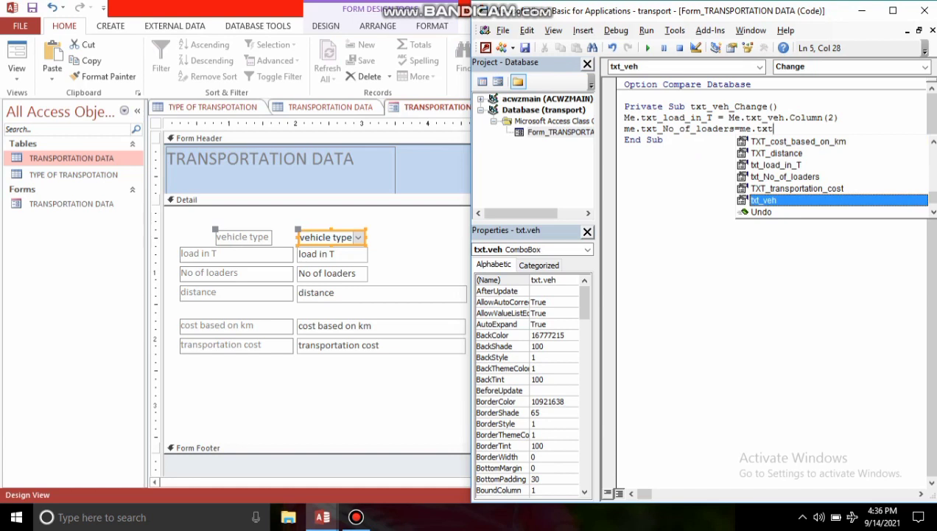
{"action": "type", "text": ".col"}
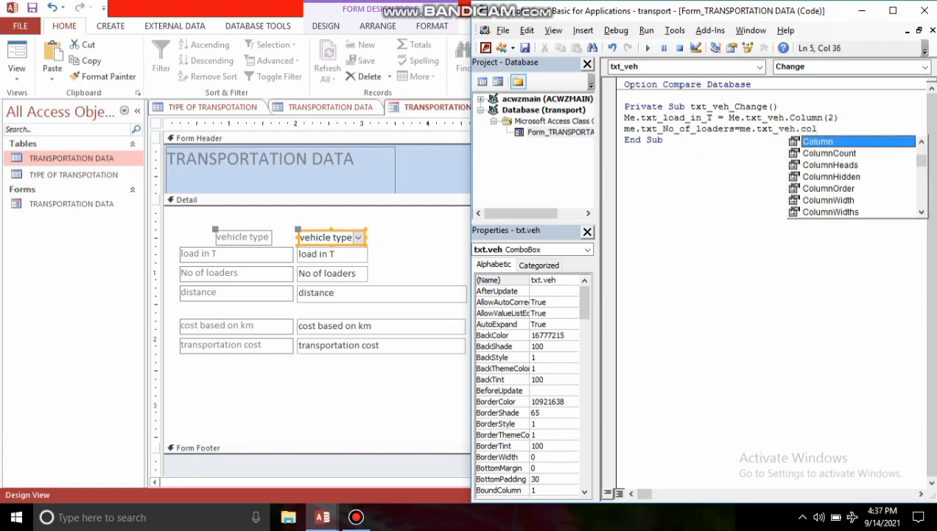
{"action": "type", "text": "("}
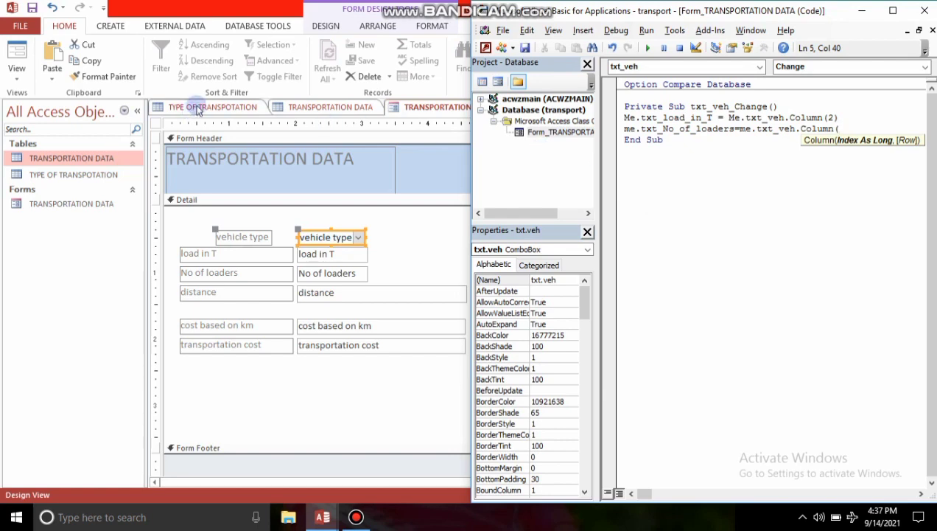
{"action": "left_click", "coordinate": [197, 110]}
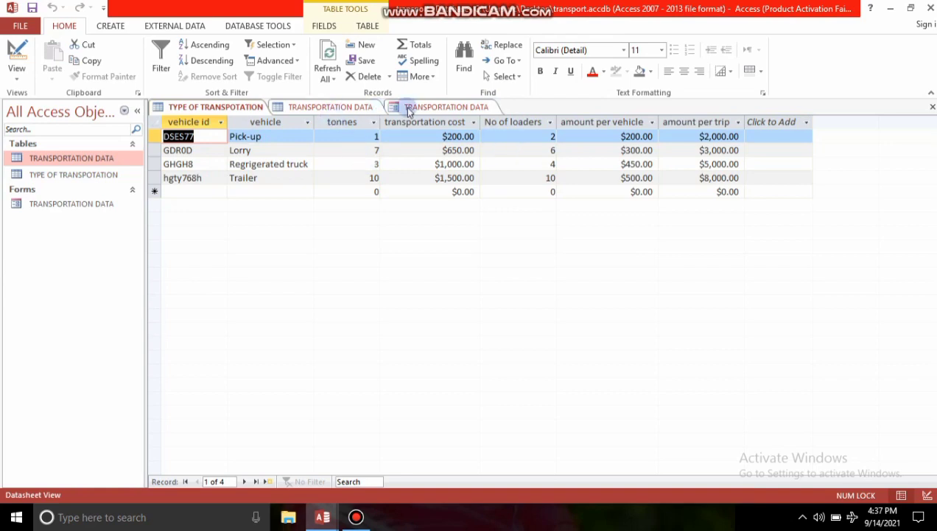
{"action": "mouse_move", "coordinate": [322, 516]}
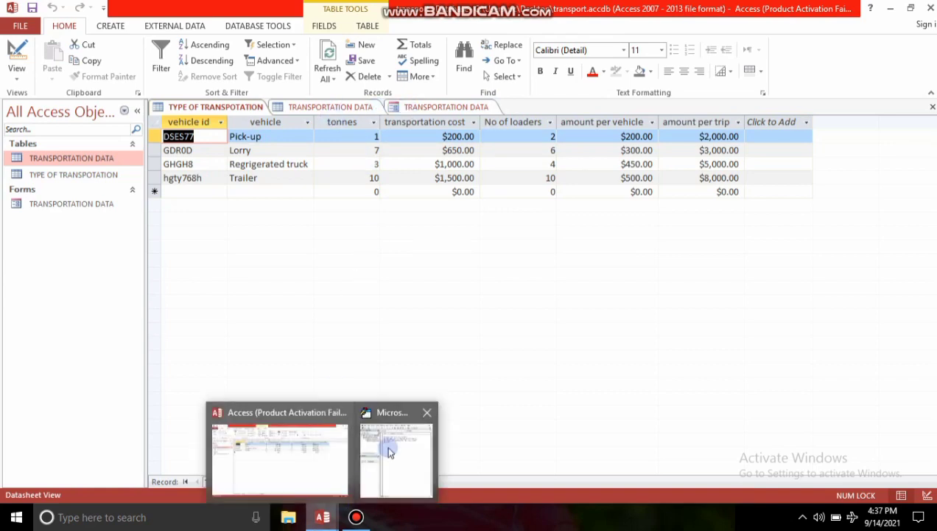
{"action": "left_click", "coordinate": [387, 445]}
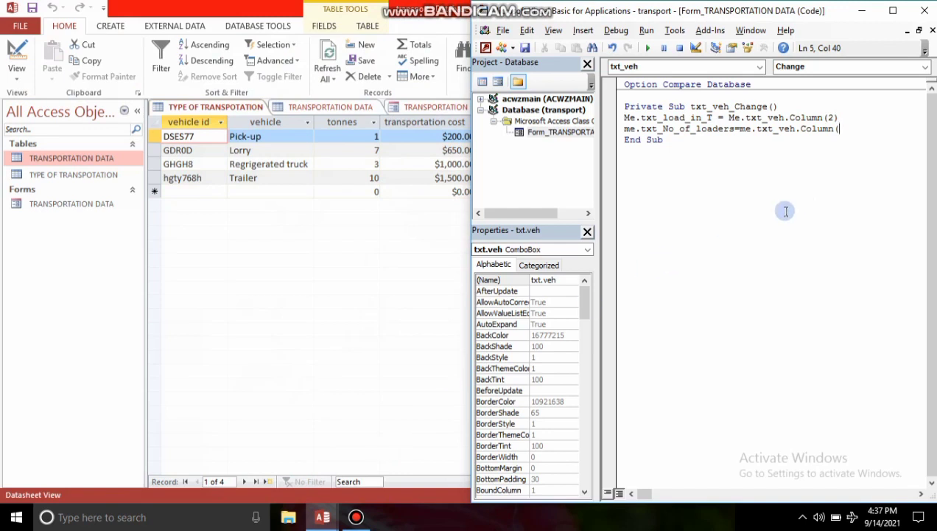
{"action": "type", "text": "4)"}
{"action": "key", "text": "Return"}
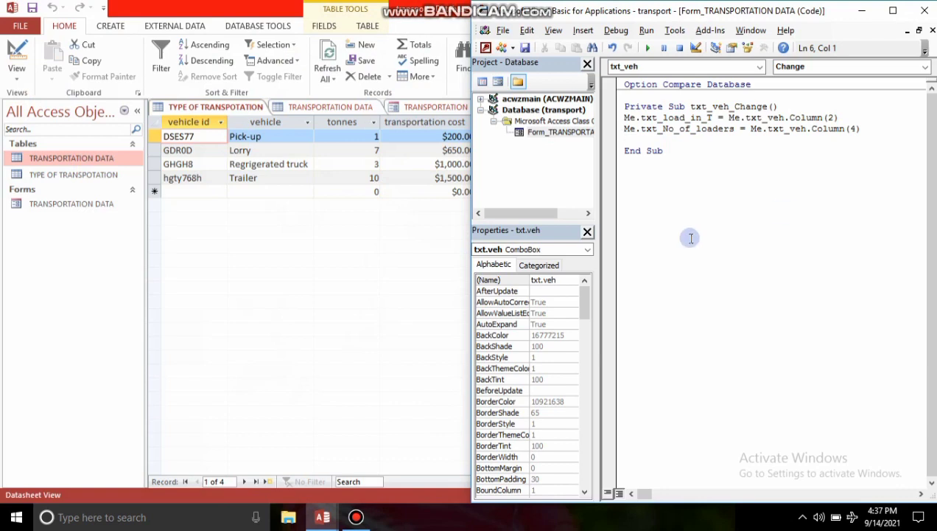
Step: Start the line Me.TXT_transportation_cost = Me.txt_veh.Column( in the vehicle Change code
{"action": "left_click", "coordinate": [422, 112]}
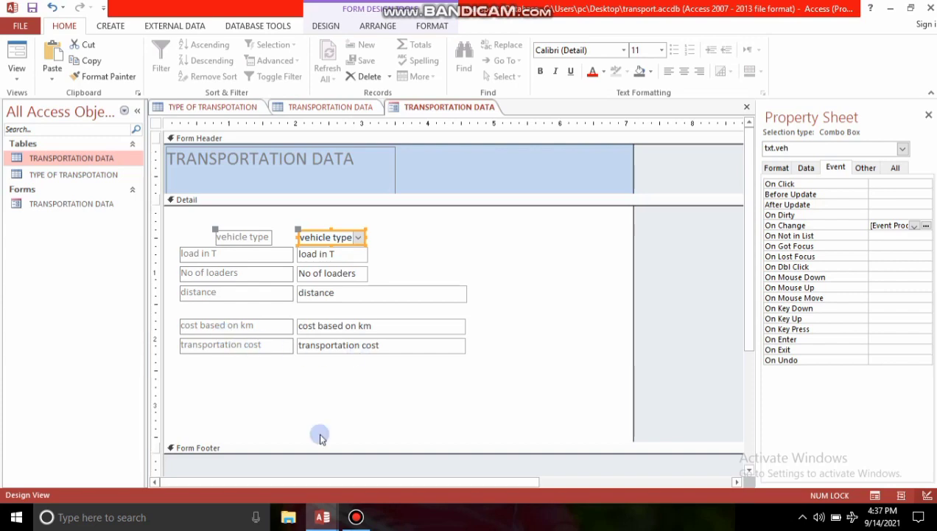
{"action": "mouse_move", "coordinate": [322, 516]}
{"action": "left_click", "coordinate": [382, 464]}
{"action": "type", "text": "me.txt"}
{"action": "key", "text": "Down"}
{"action": "key", "text": "Down"}
{"action": "key", "text": "Down"}
{"action": "key", "text": "Down"}
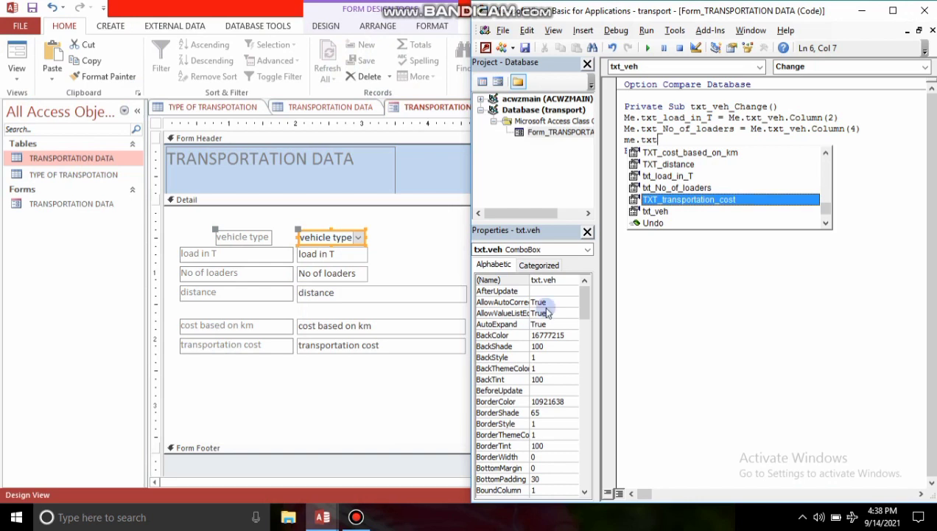
{"action": "type", "text": "=me.txt"}
{"action": "key", "text": "Down"}
{"action": "key", "text": "Down"}
{"action": "key", "text": "Down"}
{"action": "key", "text": "Down"}
{"action": "key", "text": "Up"}
{"action": "key", "text": "Tab"}
{"action": "type", "text": ".colu"}
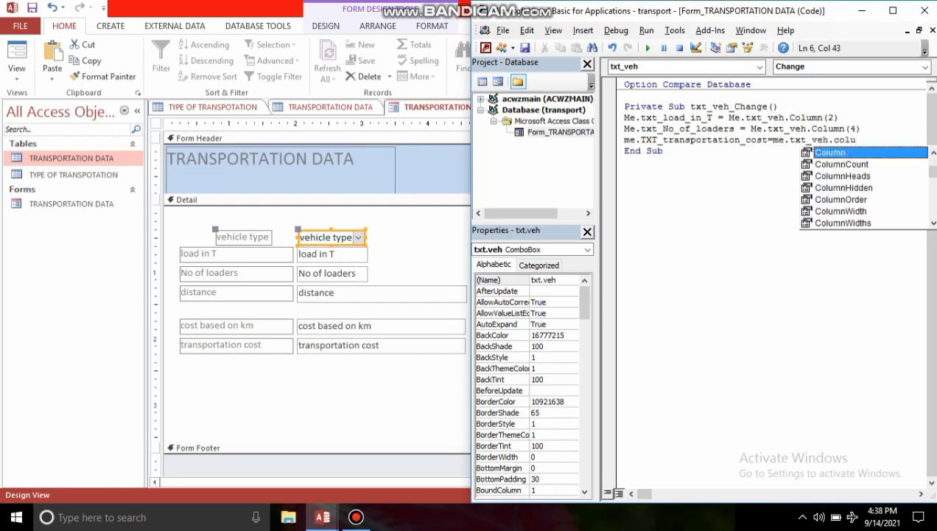
{"action": "type", "text": "("}
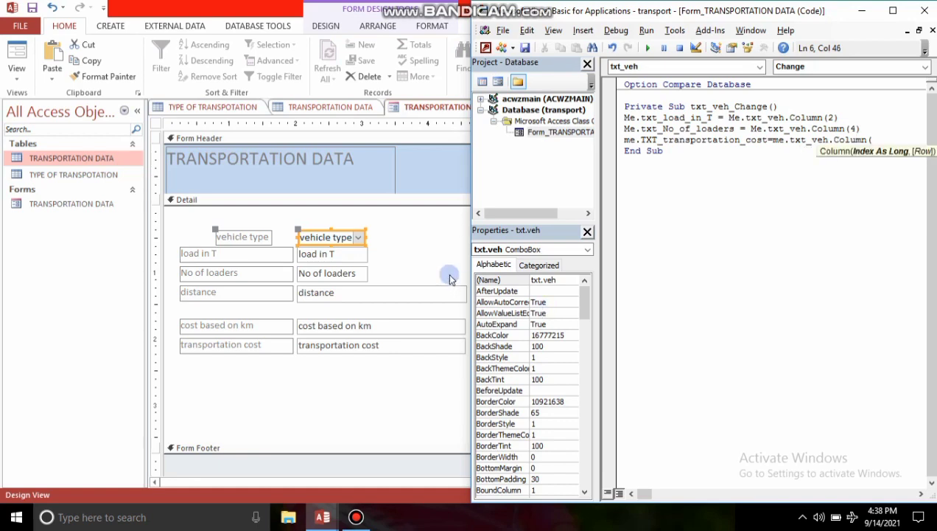
Step: Check the TYPE OF TRANSPOTATION table's column order, then finish the line with Column(3)
{"action": "left_click", "coordinate": [319, 109]}
{"action": "left_click", "coordinate": [219, 106]}
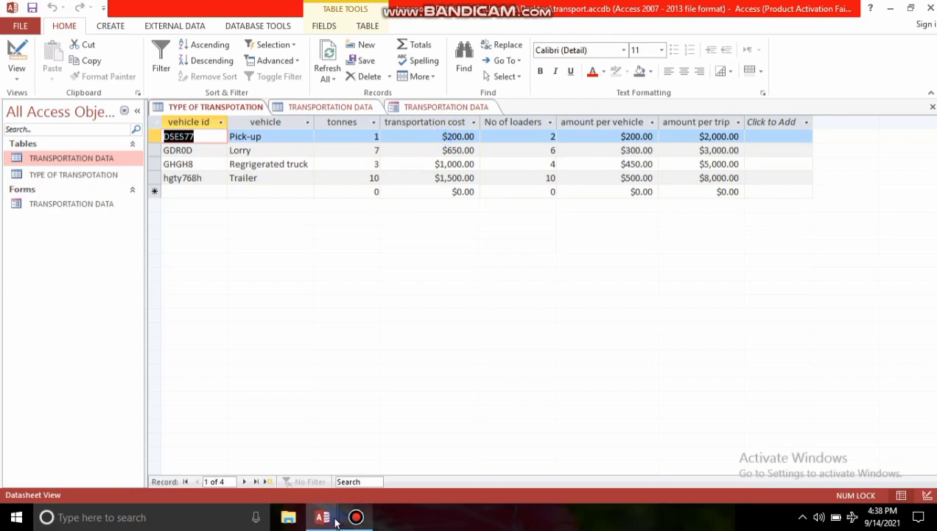
{"action": "mouse_move", "coordinate": [323, 516]}
{"action": "left_click", "coordinate": [397, 464]}
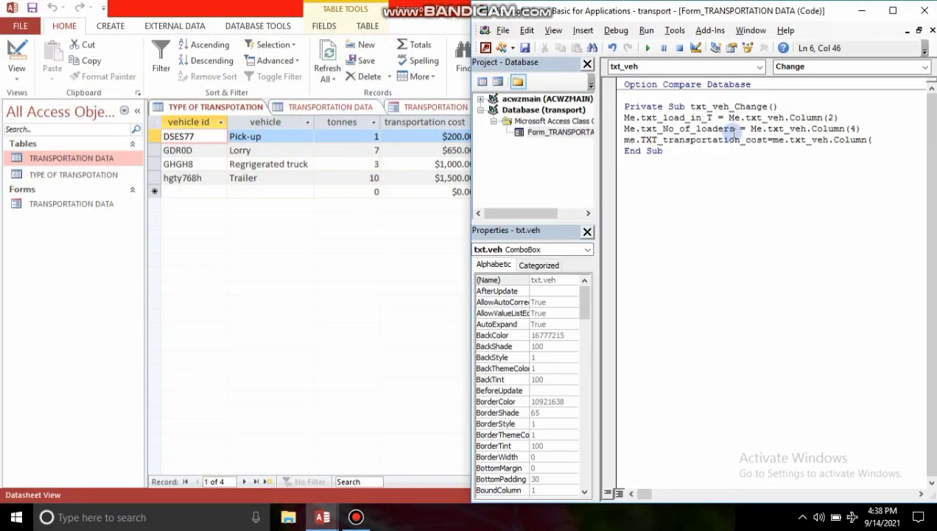
{"action": "type", "text": "3"}
{"action": "key", "text": "Return"}
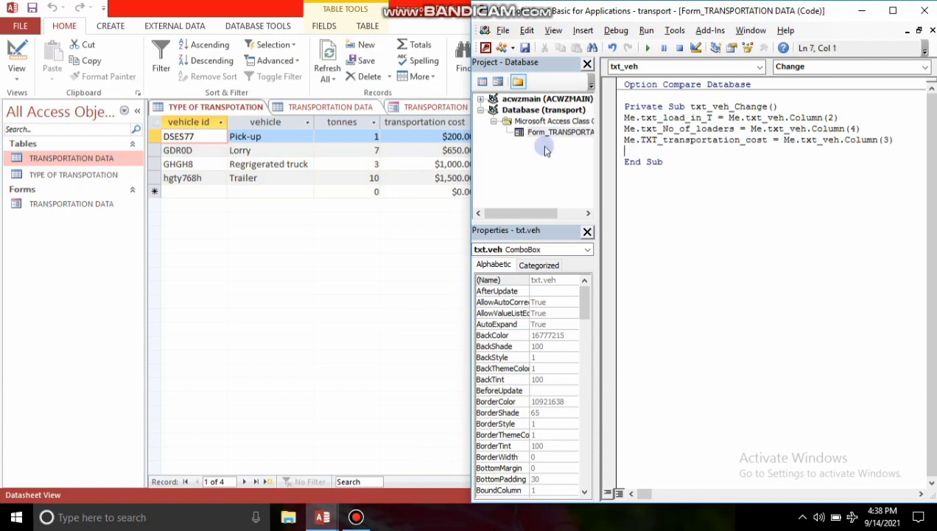
{"action": "left_click", "coordinate": [418, 104]}
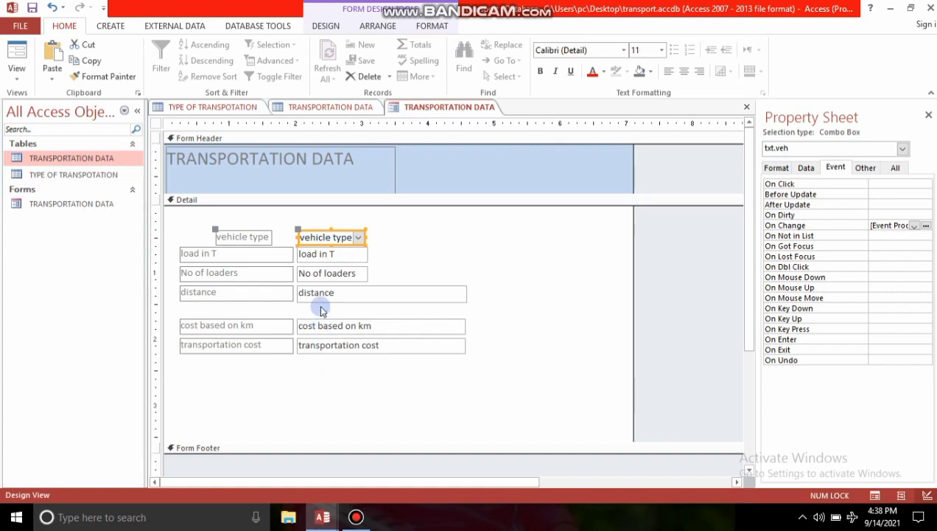
Step: Add the line Me.TXT_cost_based_on_km = Me.TXT_distance * Me.TXT_transportation_cost to the Change code
{"action": "mouse_move", "coordinate": [322, 517]}
{"action": "left_click", "coordinate": [377, 468]}
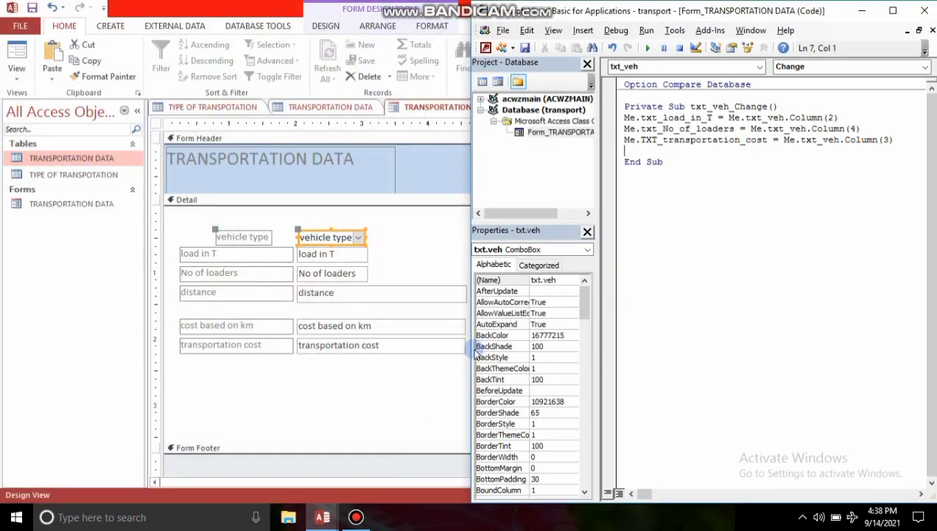
{"action": "type", "text": "me.txt"}
{"action": "key", "text": "Down"}
{"action": "key", "text": "Down"}
{"action": "key", "text": "Down"}
{"action": "key", "text": "Up"}
{"action": "key", "text": "Up"}
{"action": "key", "text": "Up"}
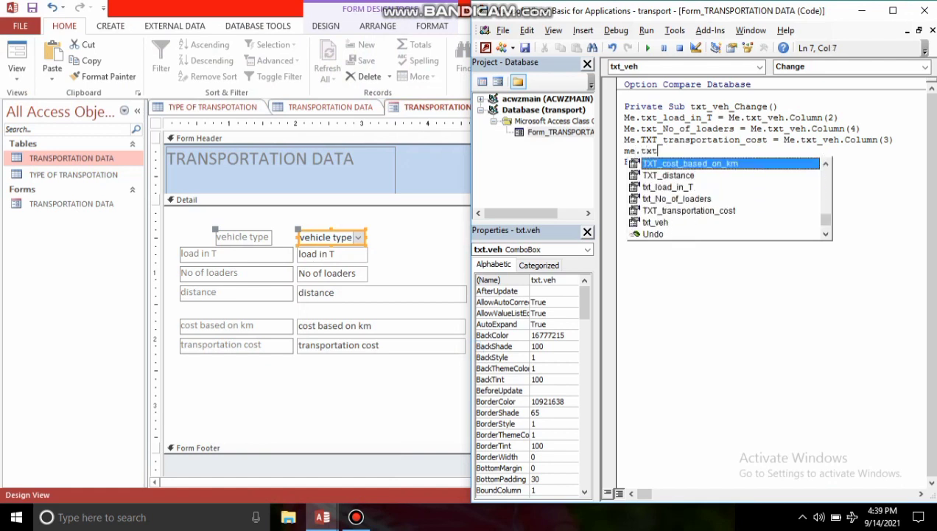
{"action": "type", "text": "="}
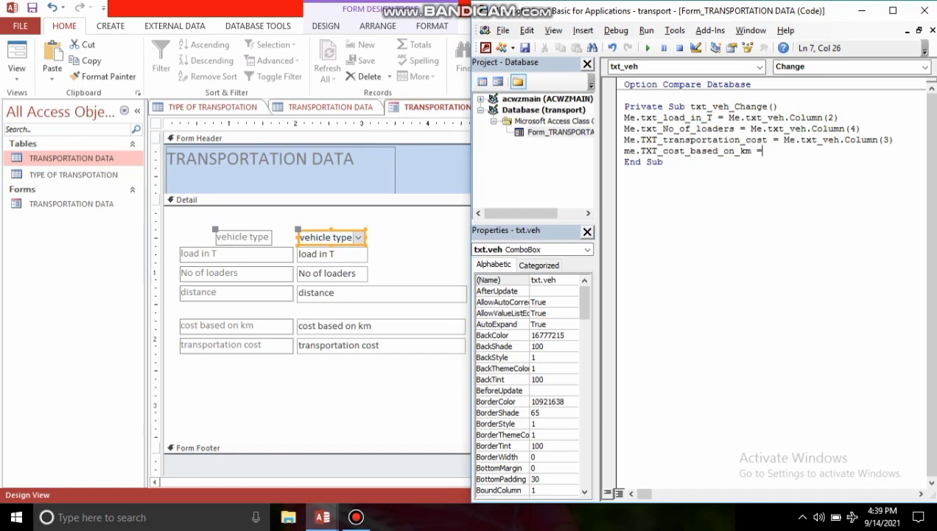
{"action": "type", "text": "me.txt"}
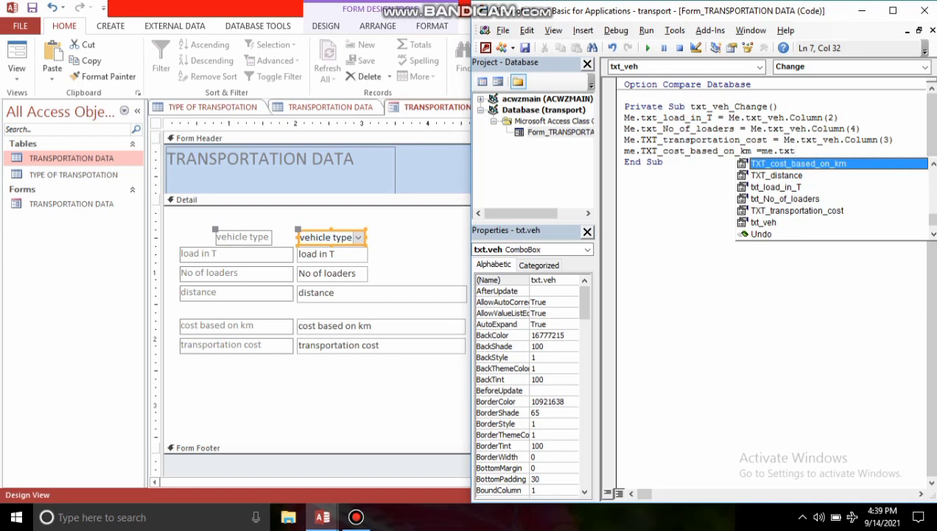
{"action": "key", "text": "Down"}
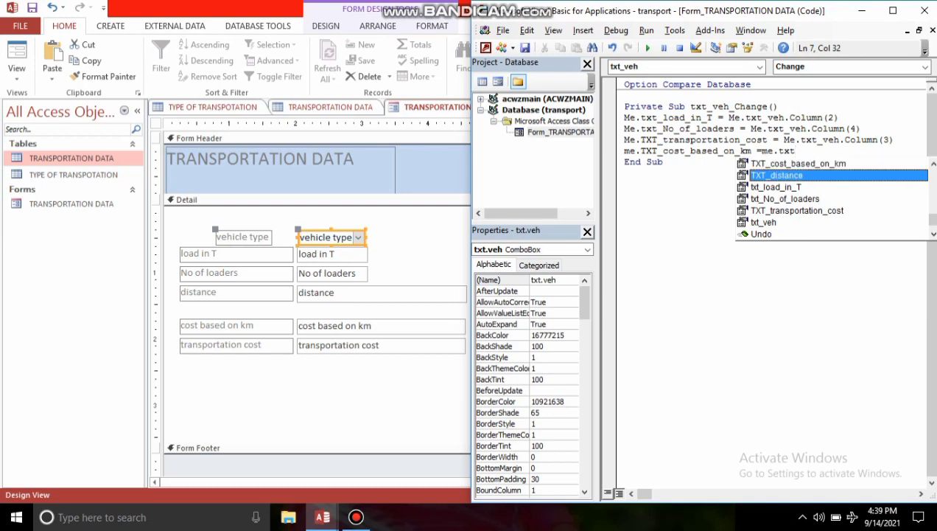
{"action": "type", "text": "*"}
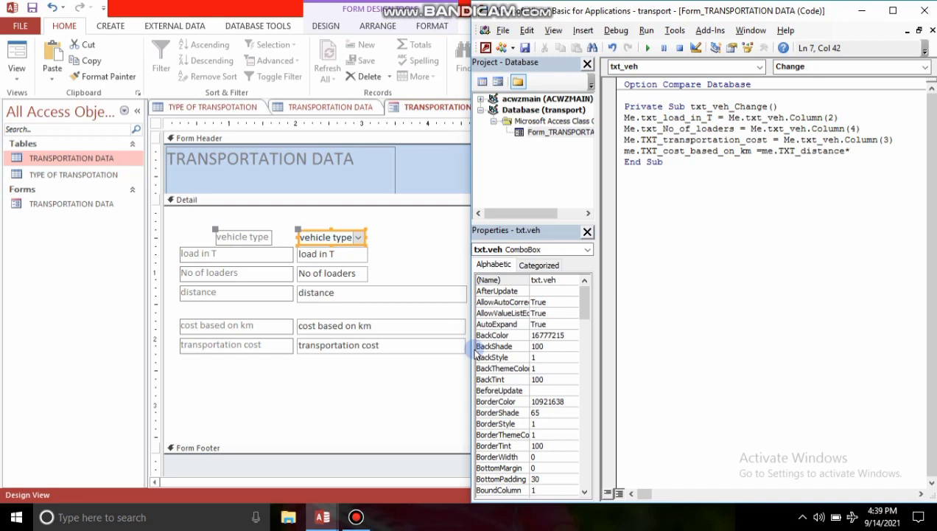
{"action": "type", "text": "me.txt"}
{"action": "key", "text": "Down"}
{"action": "key", "text": "Down"}
{"action": "key", "text": "Down"}
{"action": "key", "text": "Down"}
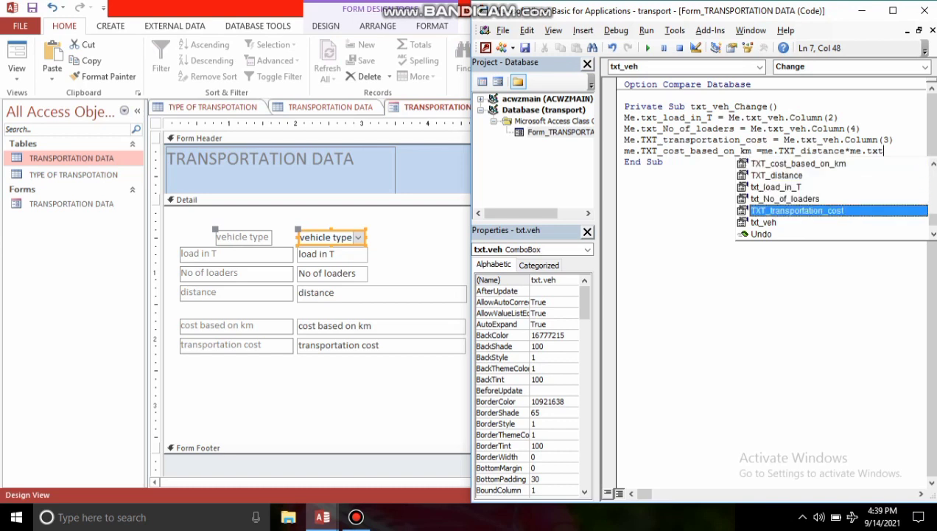
{"action": "key", "text": "Return"}
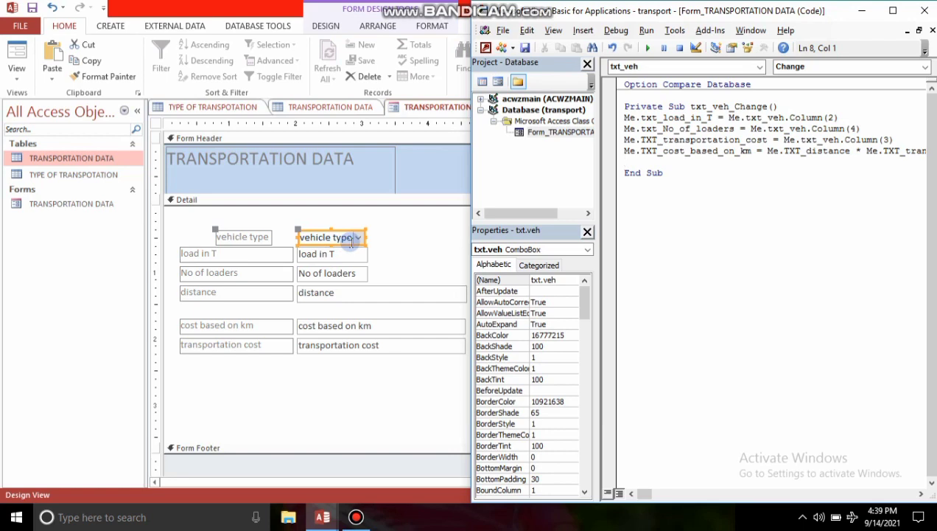
{"action": "left_click", "coordinate": [413, 234]}
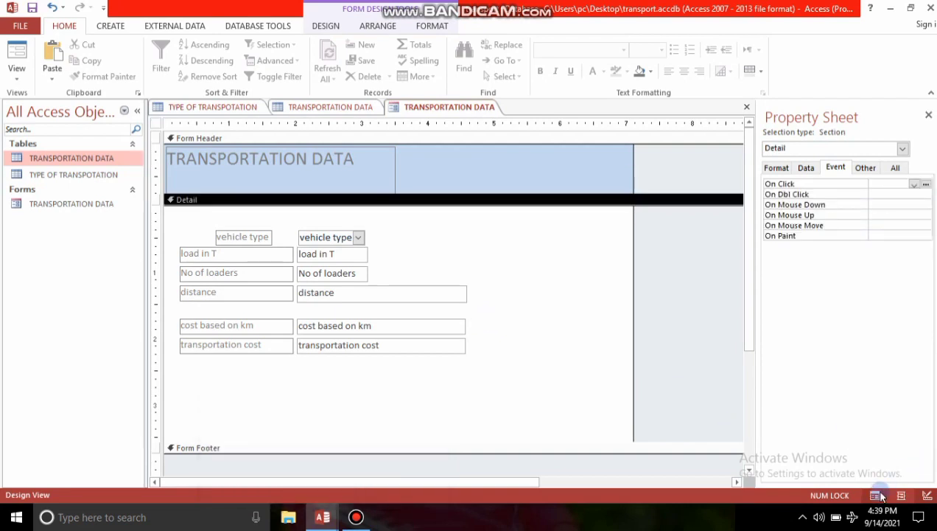
Step: In Form View, enter distance 10 and choose Pick-up as the vehicle type
{"action": "left_click", "coordinate": [877, 495]}
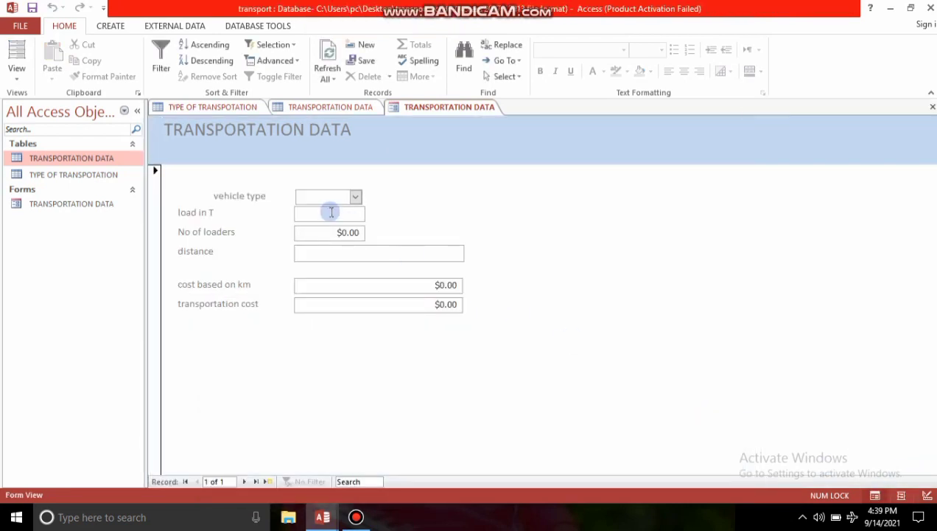
{"action": "left_click", "coordinate": [356, 197]}
{"action": "left_click", "coordinate": [247, 255]}
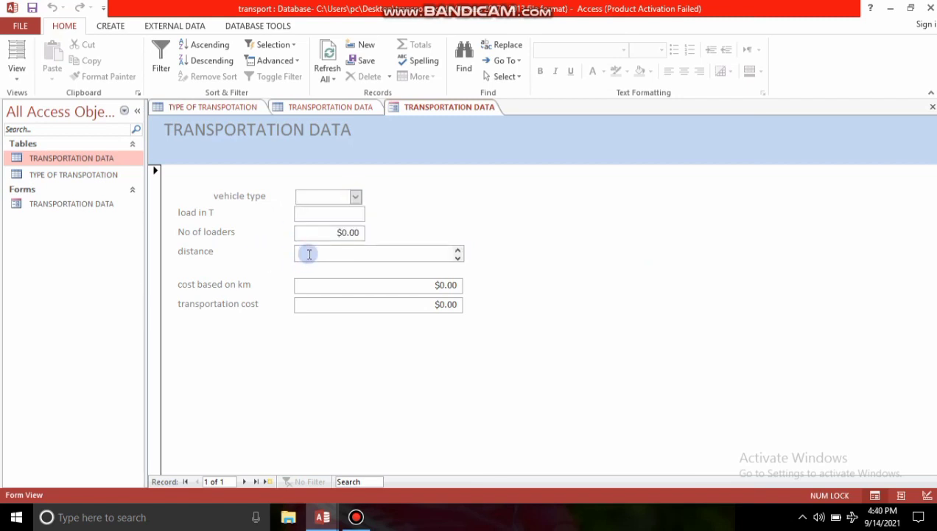
{"action": "type", "text": "10"}
{"action": "left_click", "coordinate": [356, 196]}
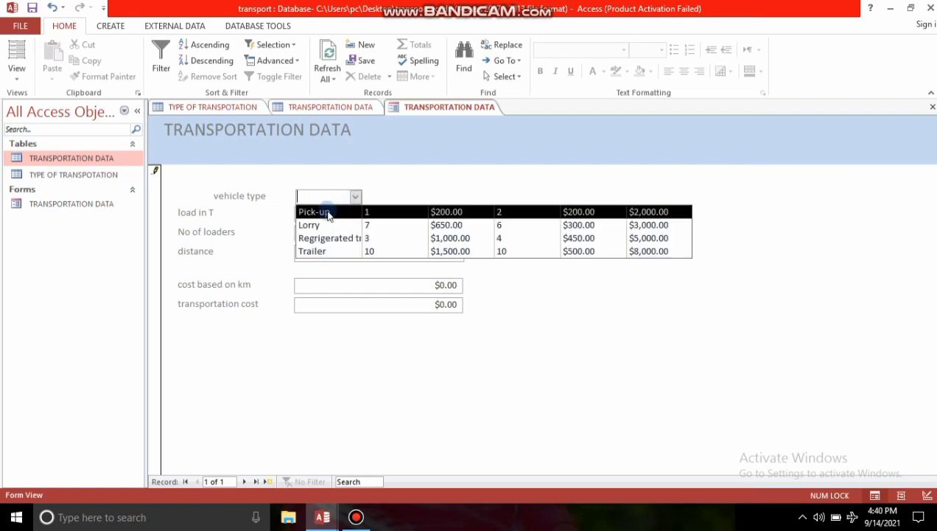
{"action": "left_click", "coordinate": [328, 213]}
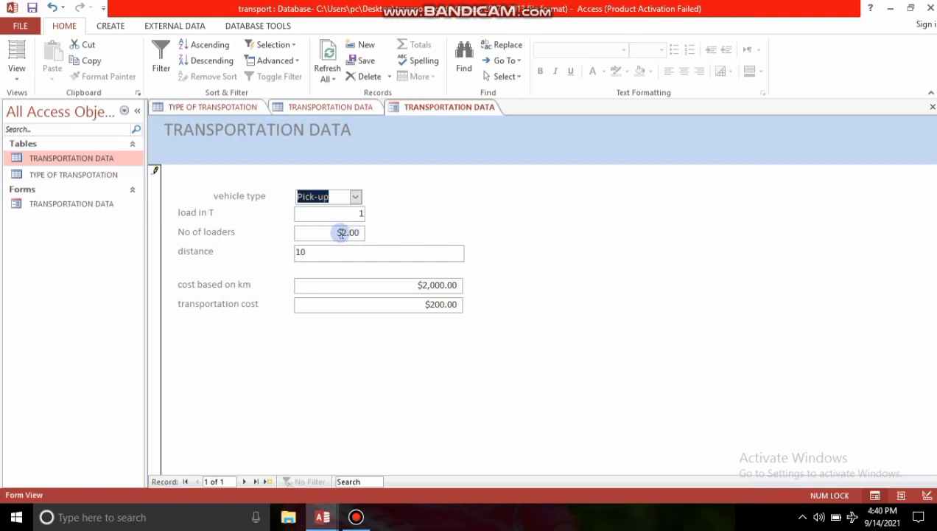
Step: Set the No of loaders box's Format to General Number and check it in Form View
{"action": "left_click", "coordinate": [926, 494]}
{"action": "left_click", "coordinate": [333, 273]}
{"action": "left_click", "coordinate": [776, 168]}
{"action": "left_click", "coordinate": [915, 184]}
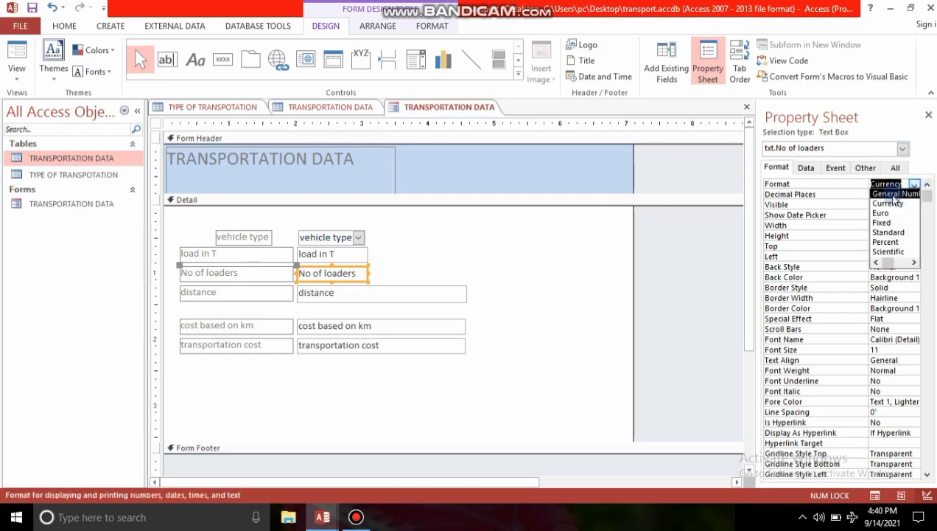
{"action": "left_click", "coordinate": [893, 194]}
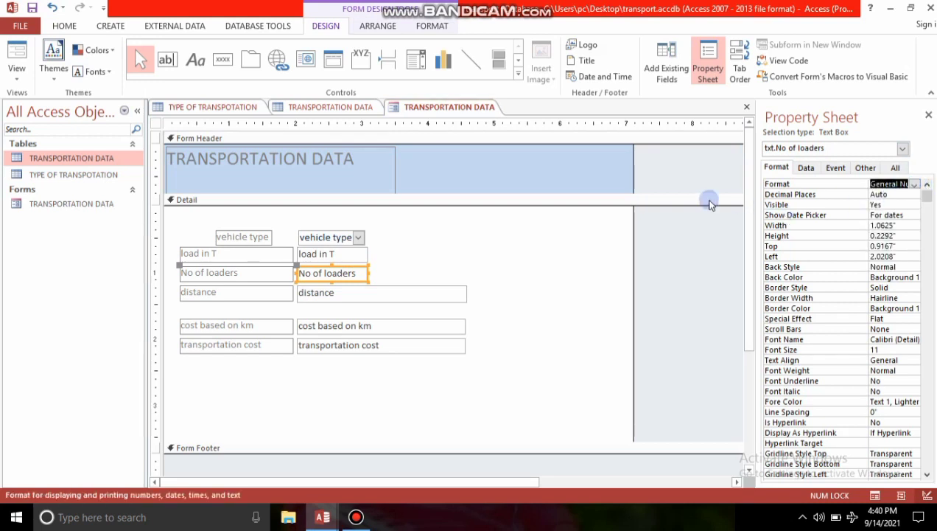
{"action": "left_click", "coordinate": [874, 495]}
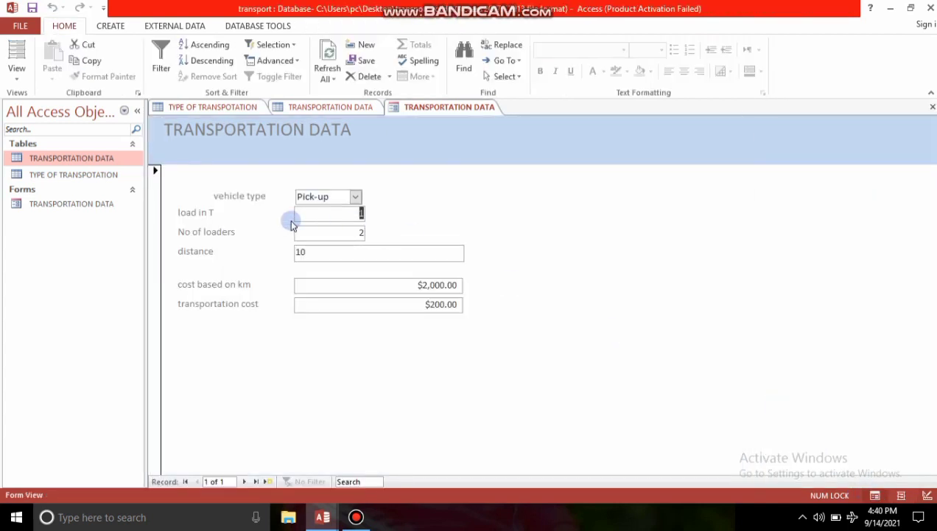